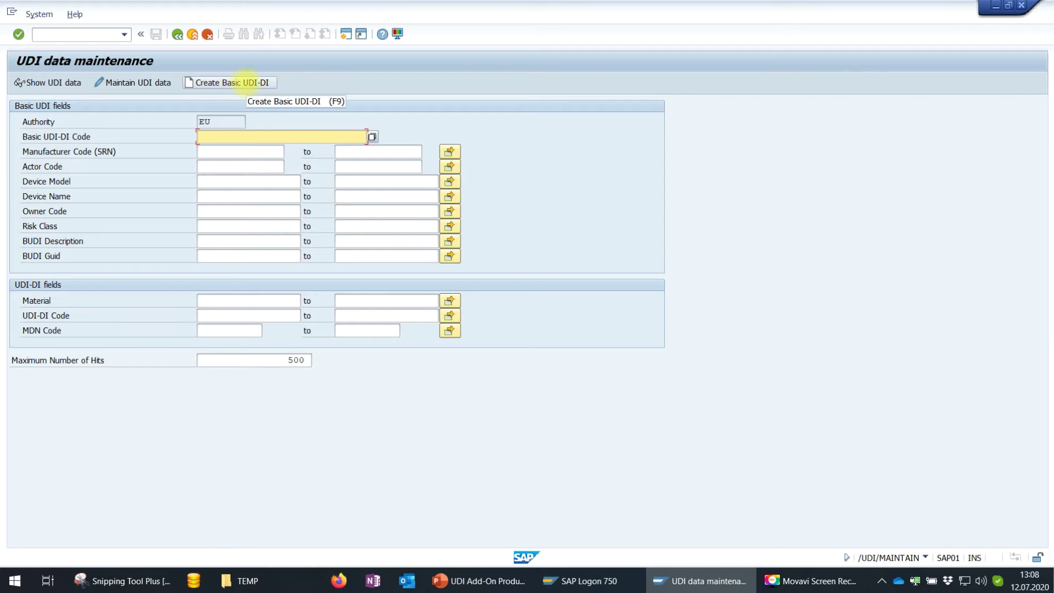
Open the Endoskop S100-V entry with material 100-200 for maintenance from the UDI data search results.
left_click(144, 83)
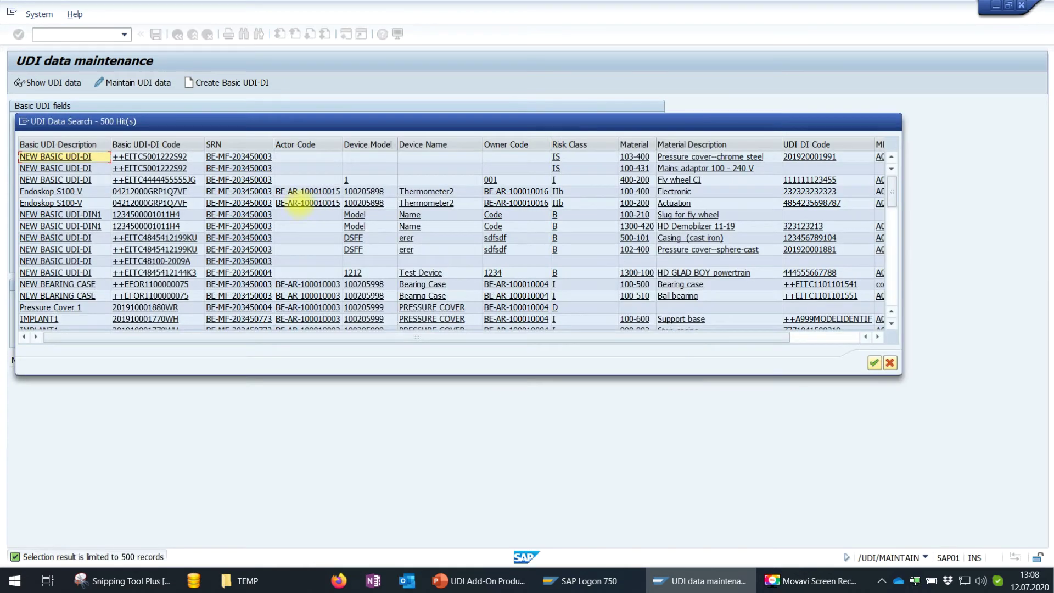
double_click(298, 202)
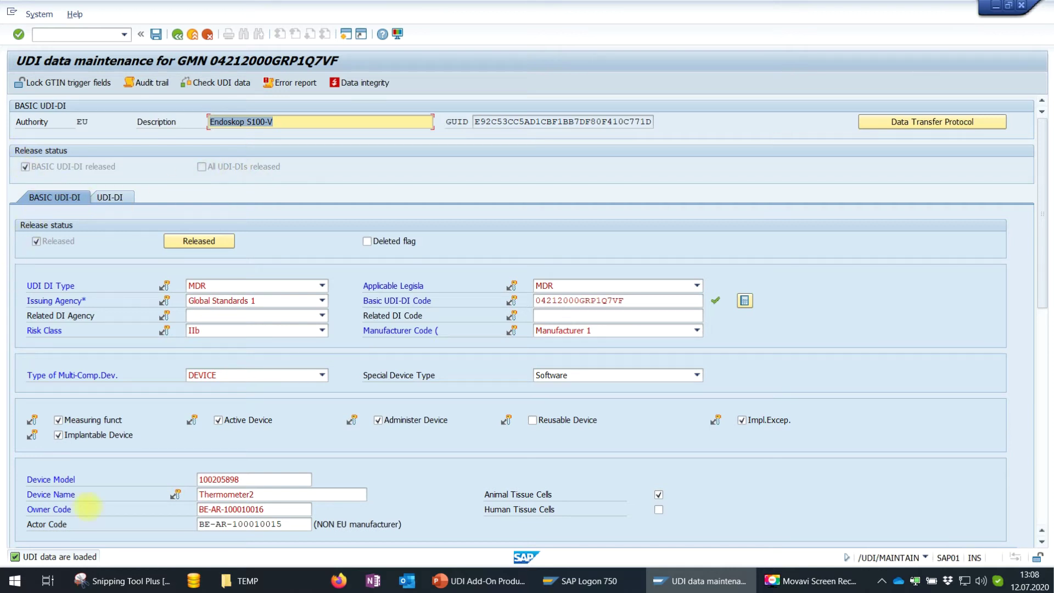
View the available choices for the UDI DI type, the issuing agency and the applicable legislation of the Basic UDI-DI.
scroll(189, 132, "down", 2)
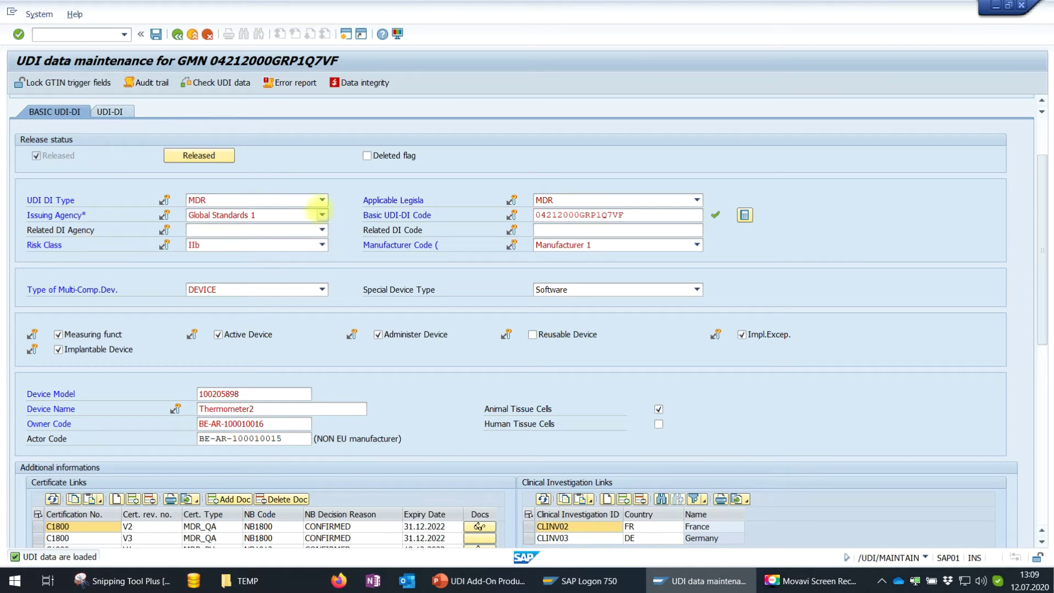
left_click(322, 200)
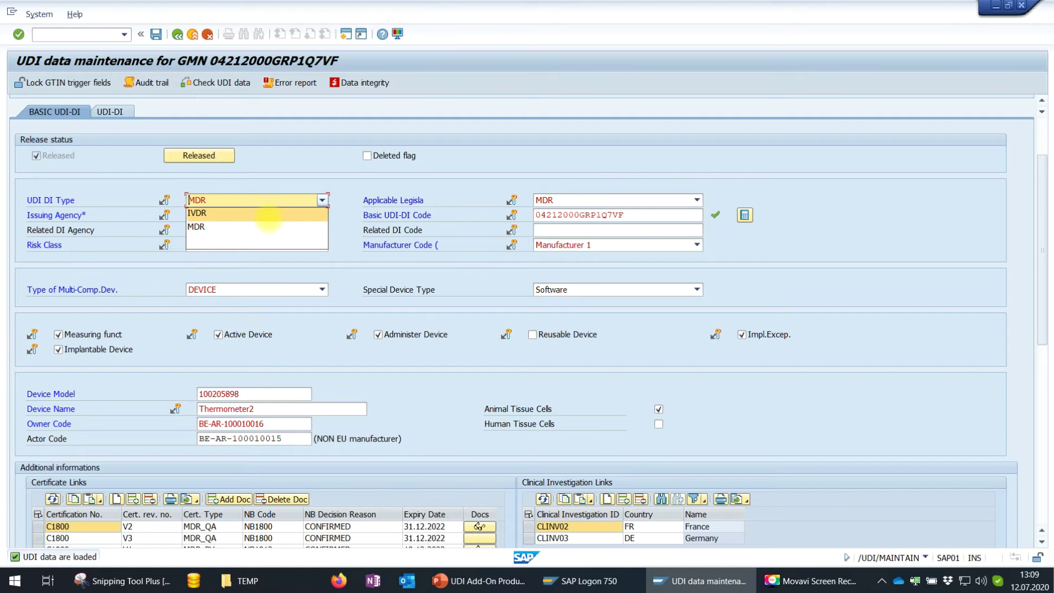
left_click(323, 217)
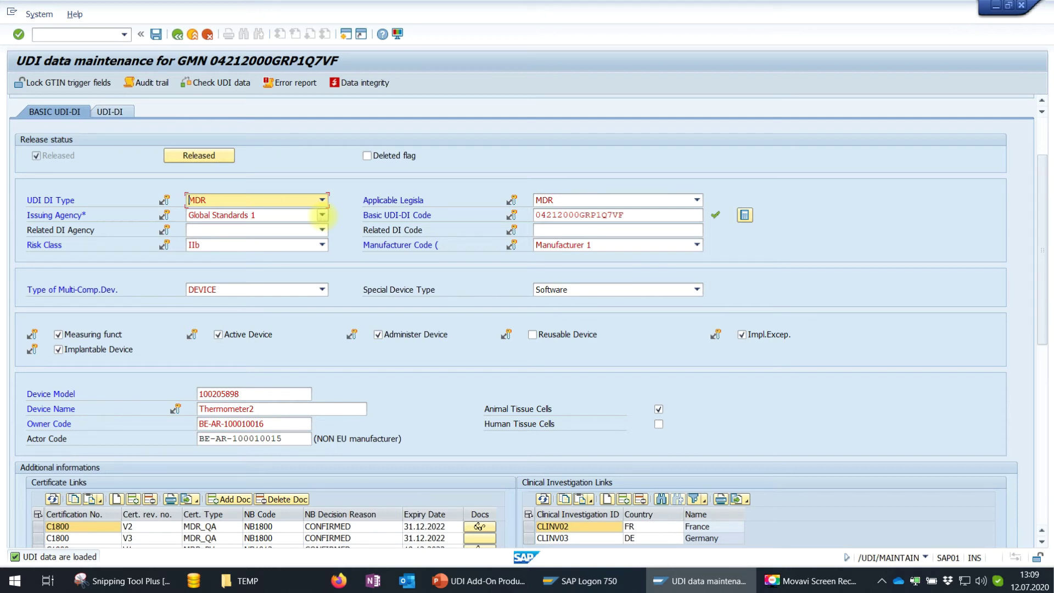
left_click(322, 214)
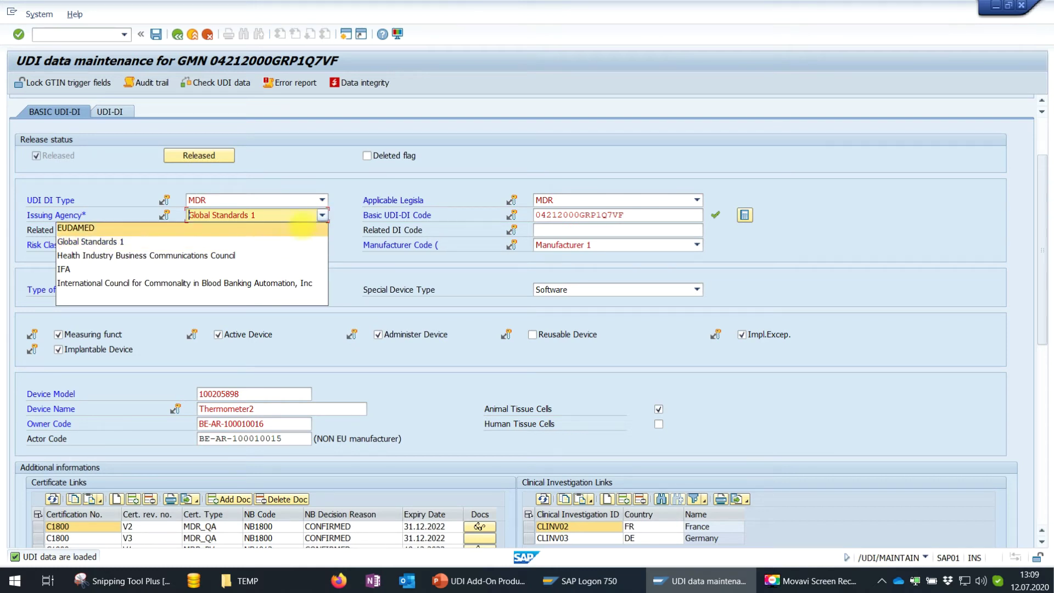
left_click(258, 215)
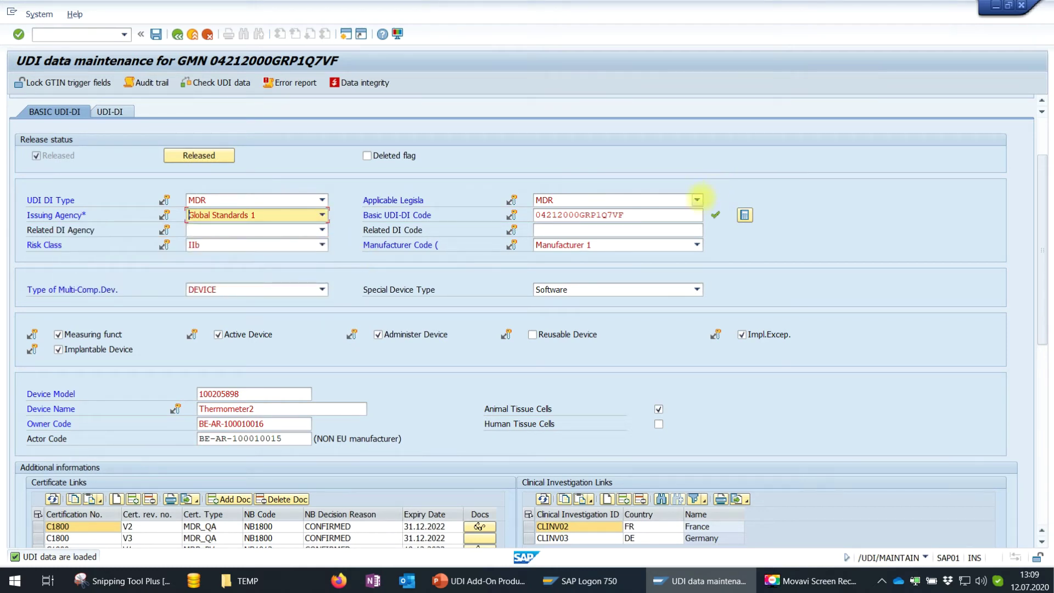
left_click(697, 200)
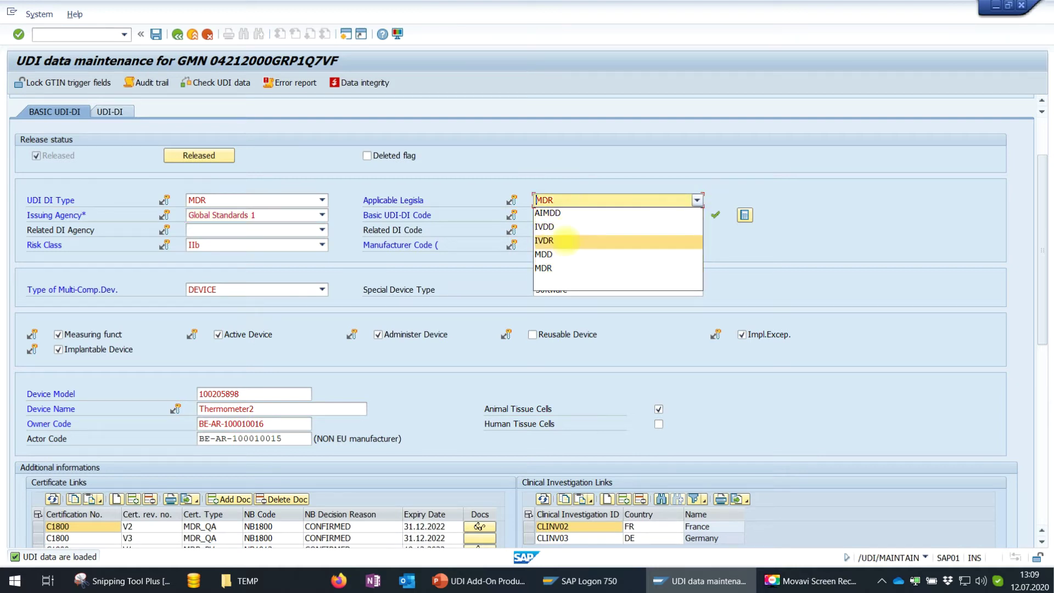
left_click(802, 258)
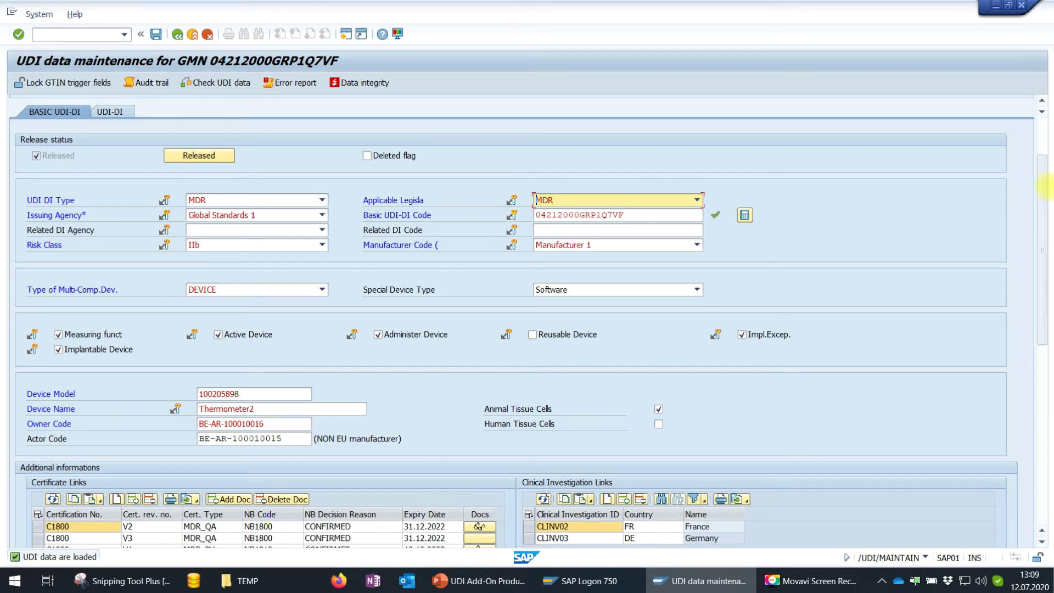
Review the remaining Basic UDI-DI data, including the certificate links, clinical investigation links and comments.
left_click_drag(1042, 188, 1038, 260)
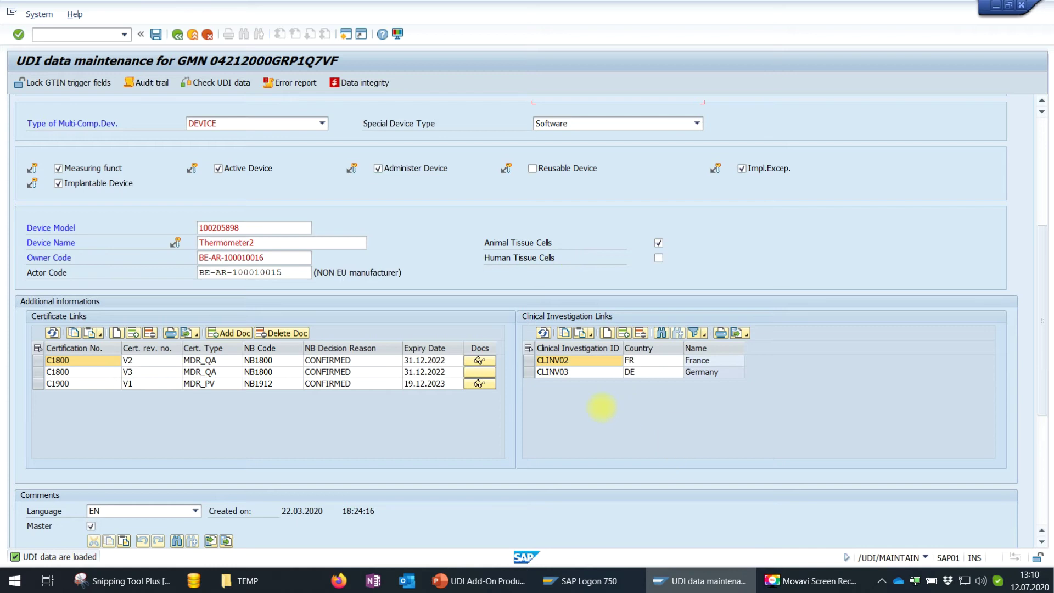
left_click_drag(1043, 261, 1043, 313)
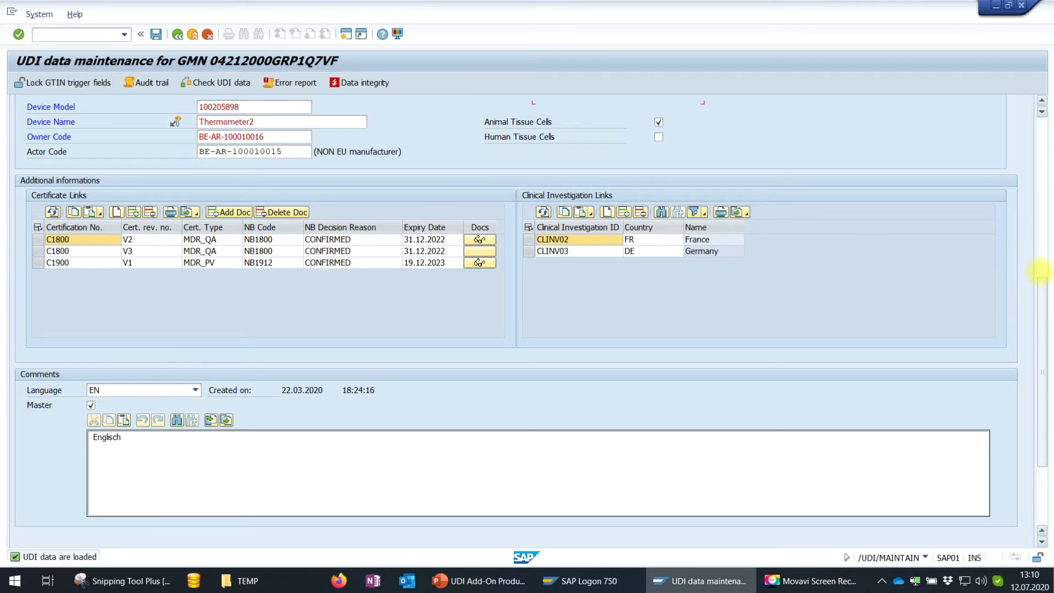
left_click_drag(1043, 288, 1042, 118)
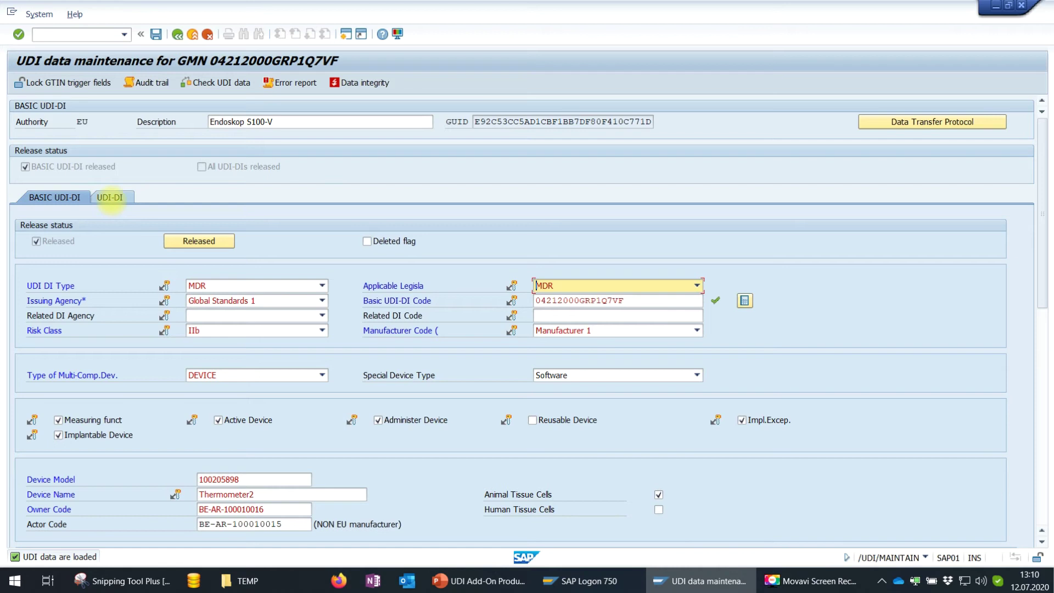
Add a UDI-DI for material 103-200 (Fly wheel W-103), picking it from the material search help.
left_click(110, 197)
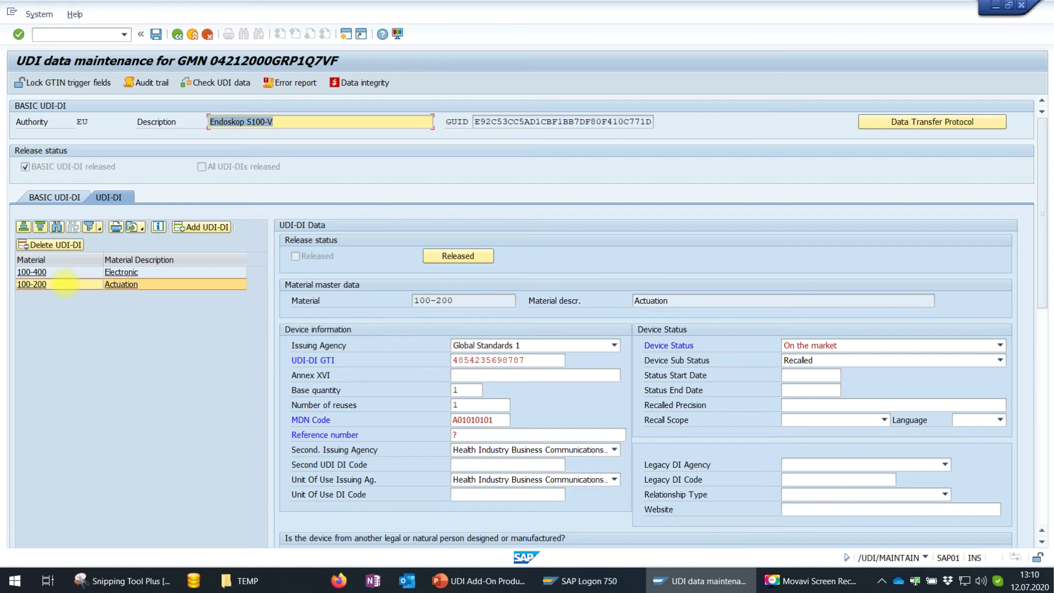
left_click(204, 227)
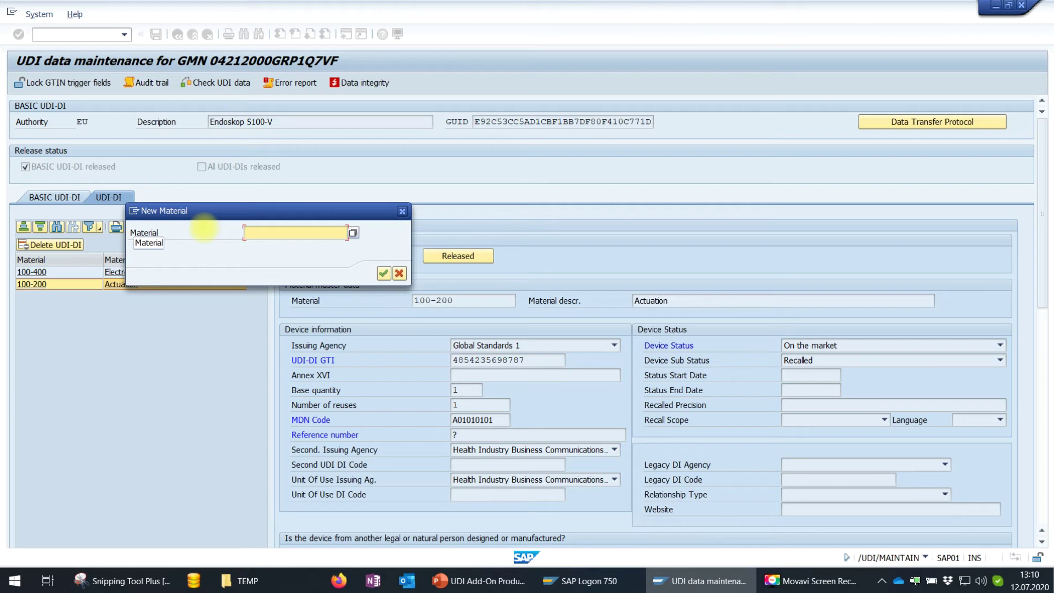
left_click(352, 233)
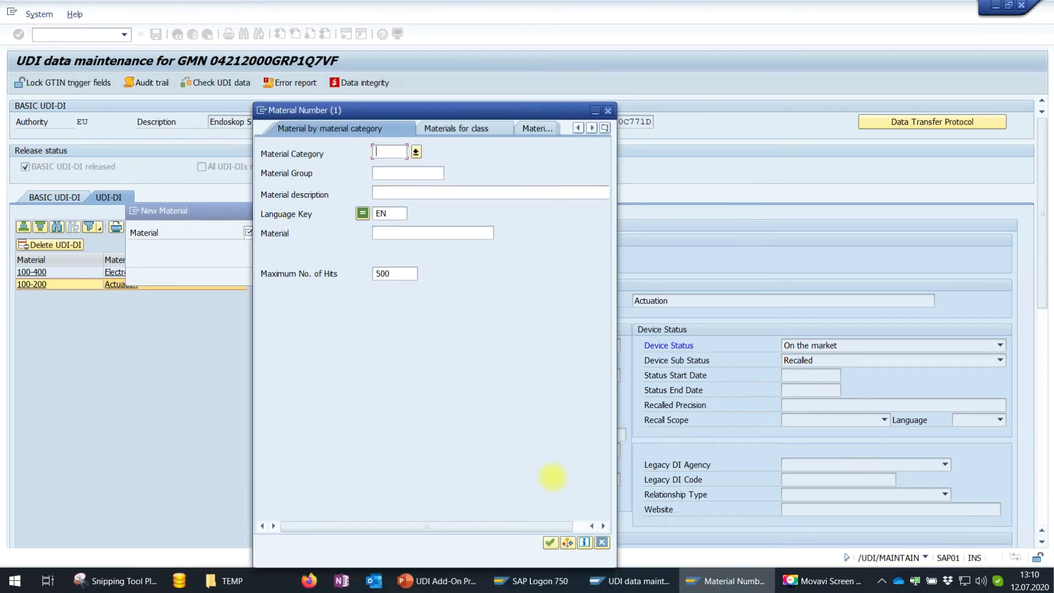
left_click(550, 542)
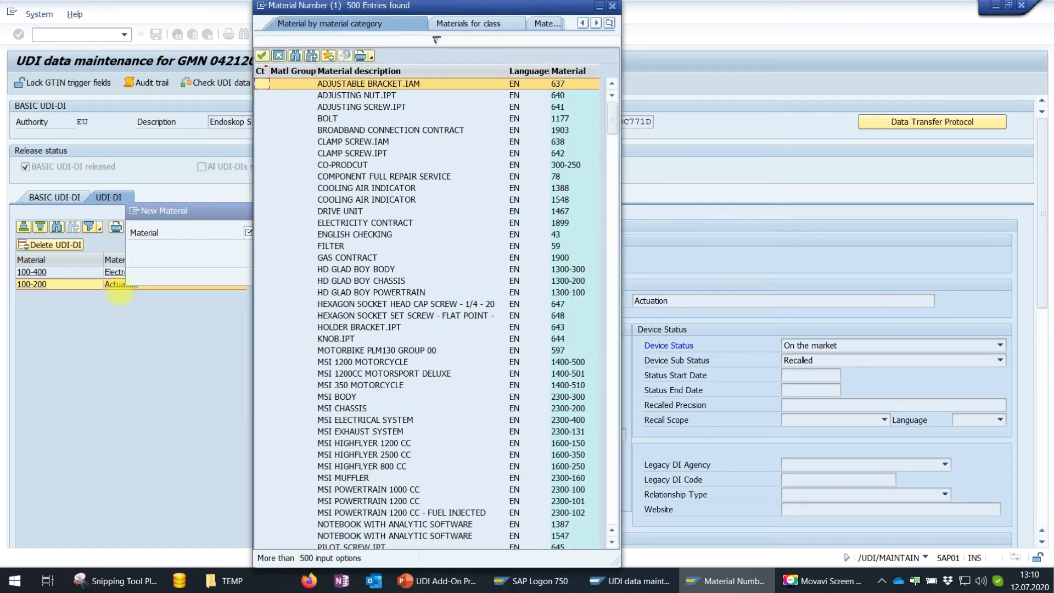
scroll(530, 424, "down", 12)
scroll(529, 425, "down", 16)
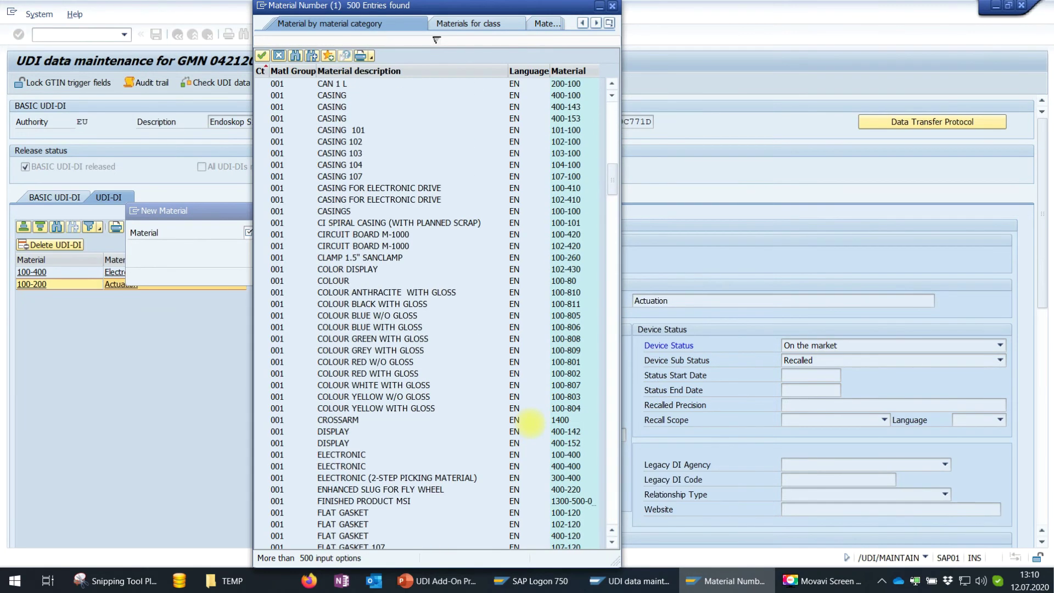
scroll(529, 424, "down", 3)
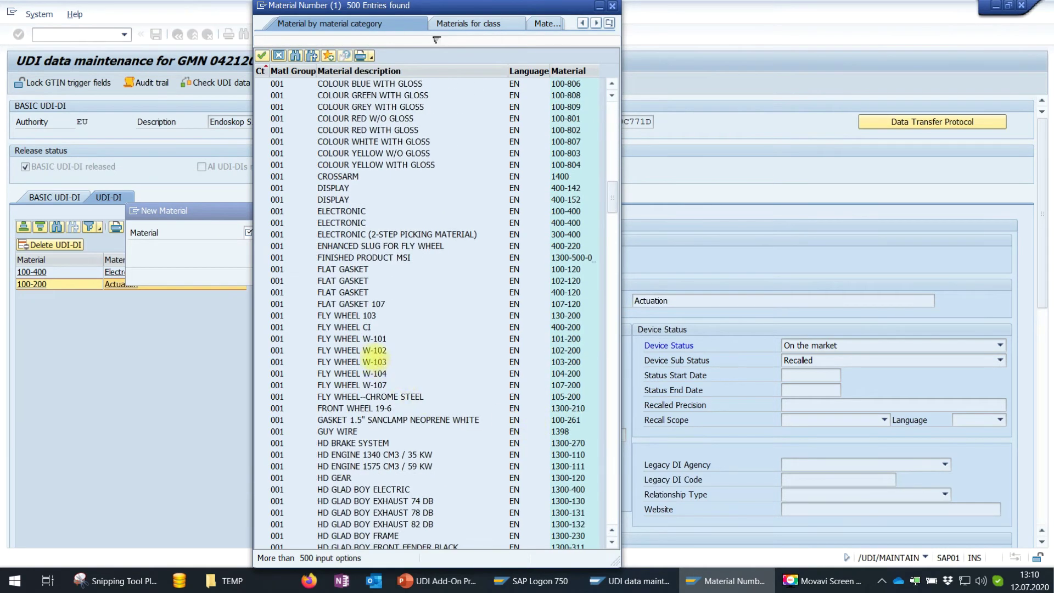
double_click(380, 363)
left_click(383, 273)
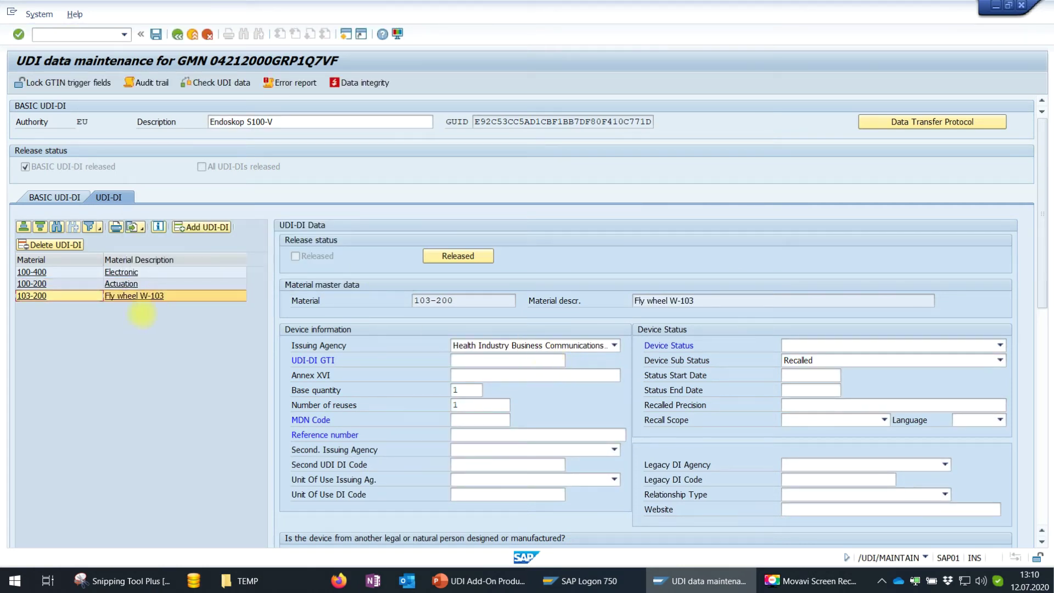
Examine the UDI-DI details of material 100-200 (Actuation), from device information and status through production identifiers and packaging.
scroll(1045, 307, "down", 3)
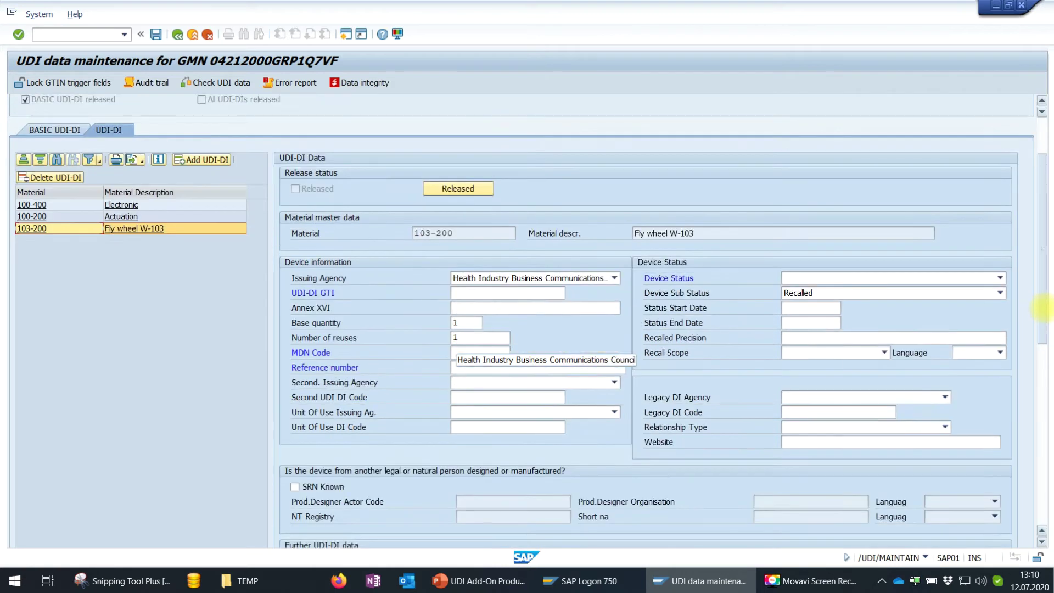
scroll(1046, 308, "up", 2)
left_click(121, 251)
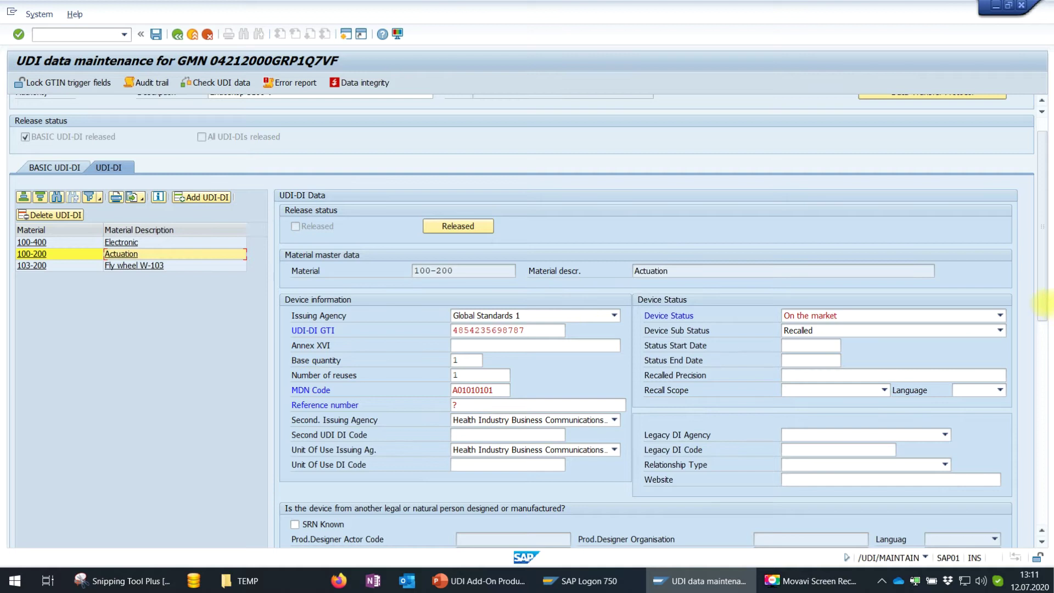
scroll(1046, 332, "down", 2)
scroll(1033, 330, "down", 2)
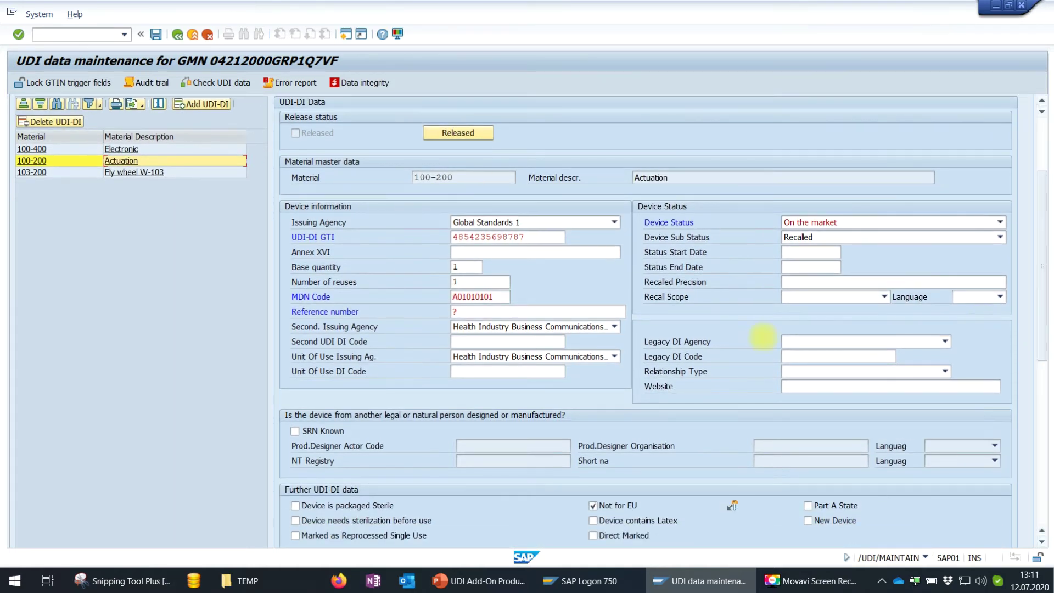
left_click_drag(1043, 267, 990, 357)
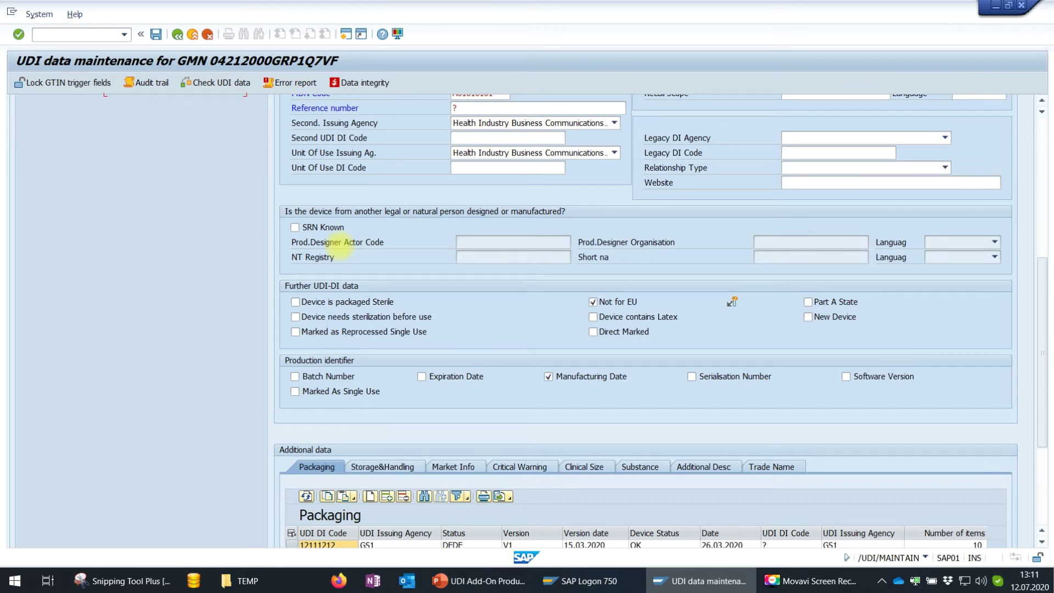
left_click_drag(1040, 290, 1035, 360)
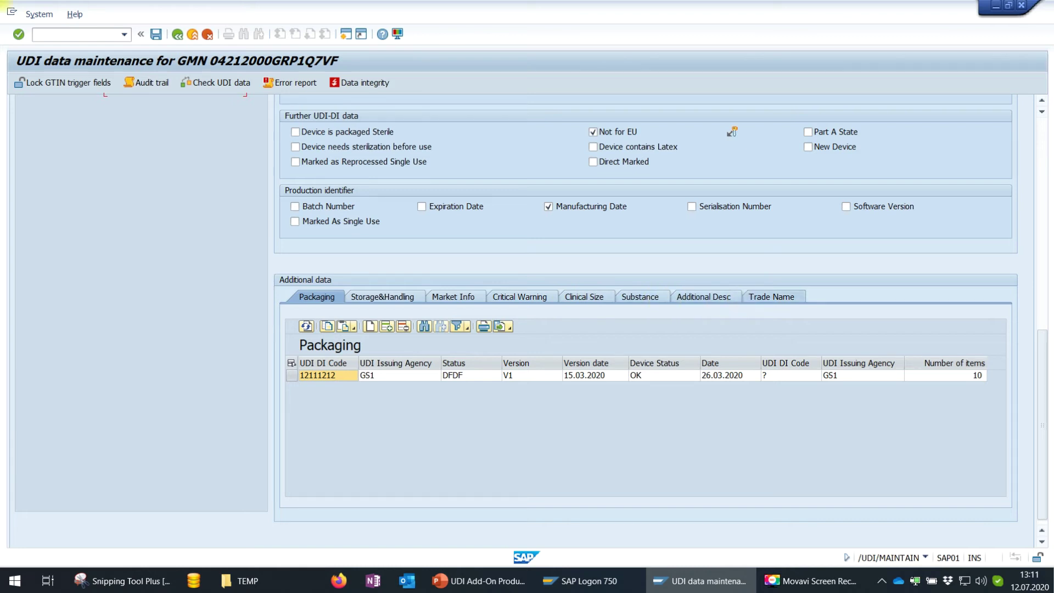
View the selectable clinical size types for material 100-200 without choosing one.
left_click(585, 296)
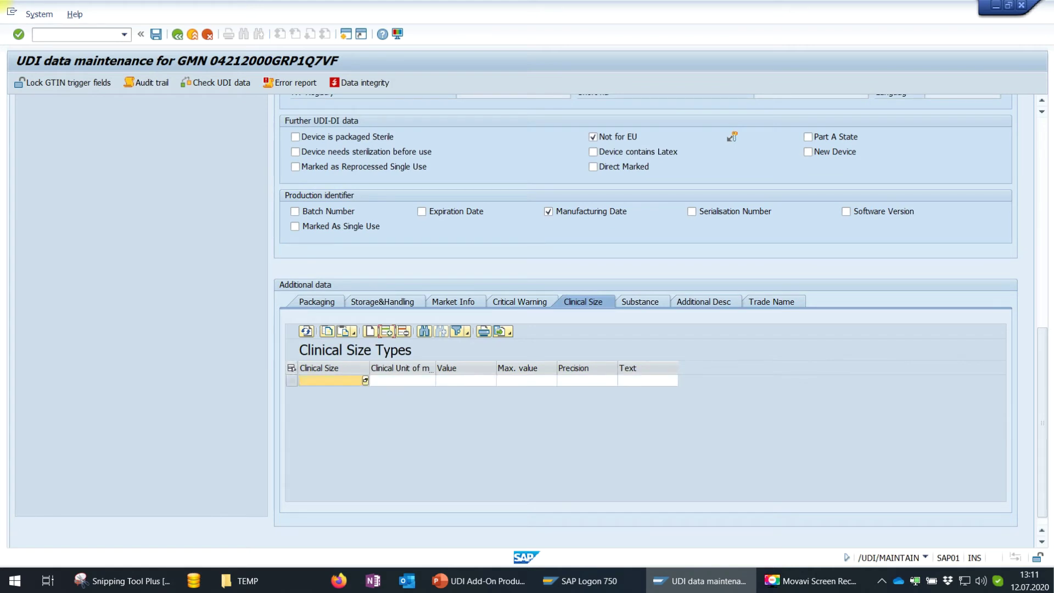
key("F4")
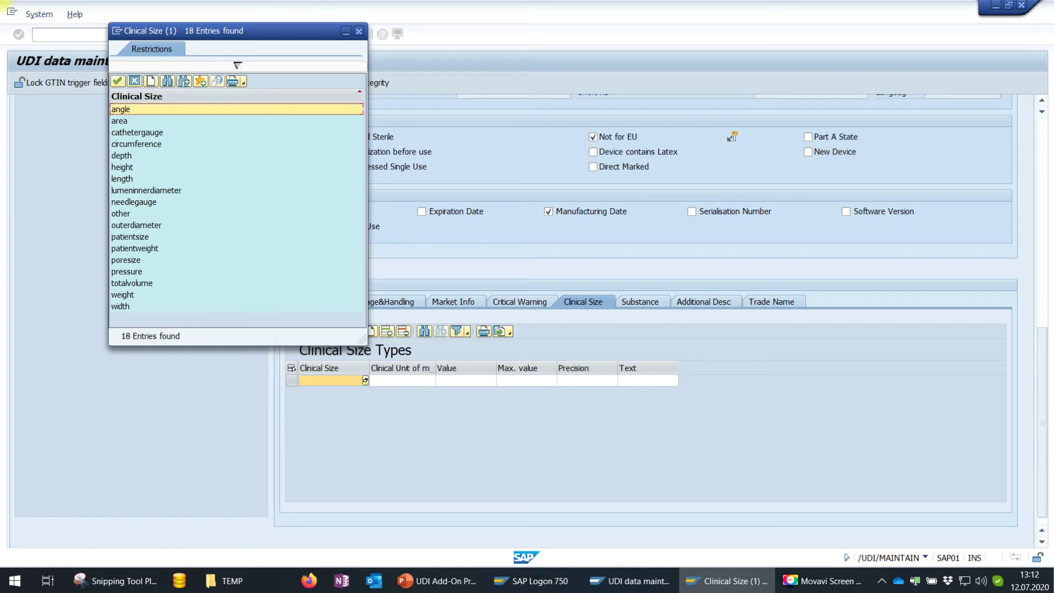
key("Escape")
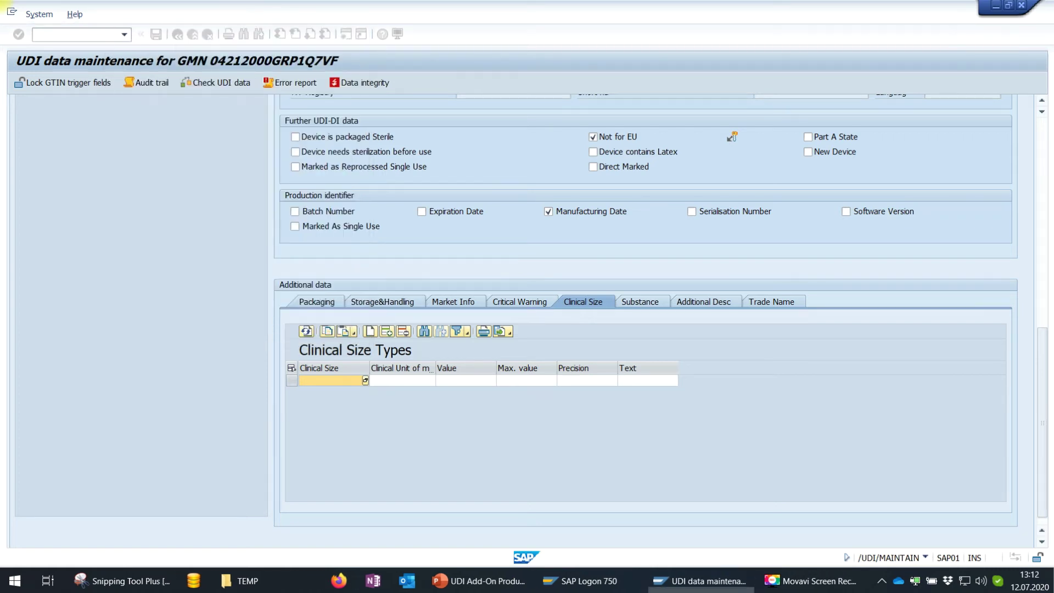
Return to the Basic UDI-DI data and lock the GTIN trigger fields.
scroll(643, 308, "up", 1)
scroll(643, 308, "up", 10)
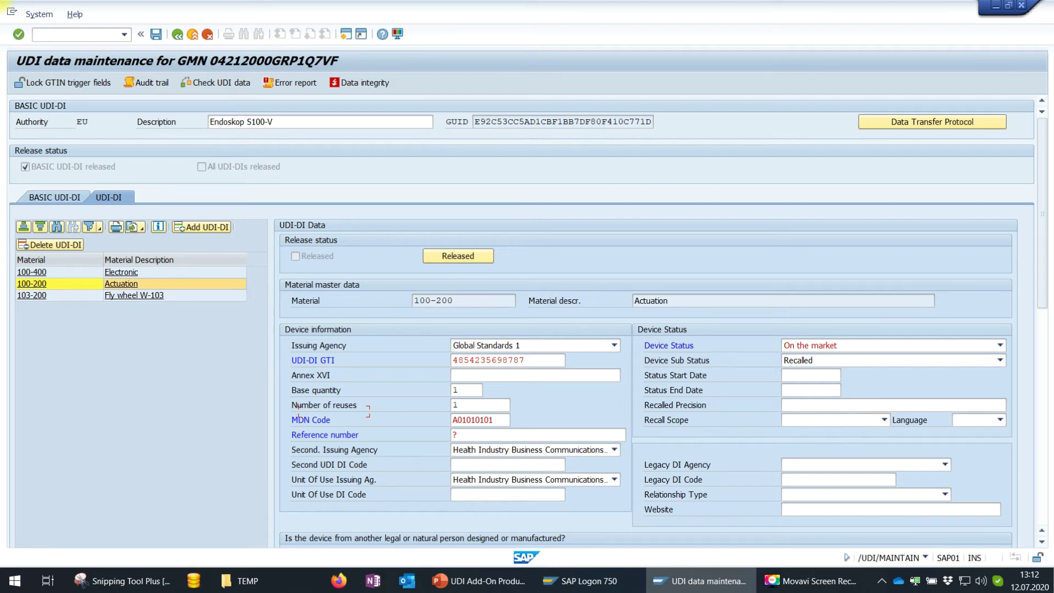
left_click(54, 197)
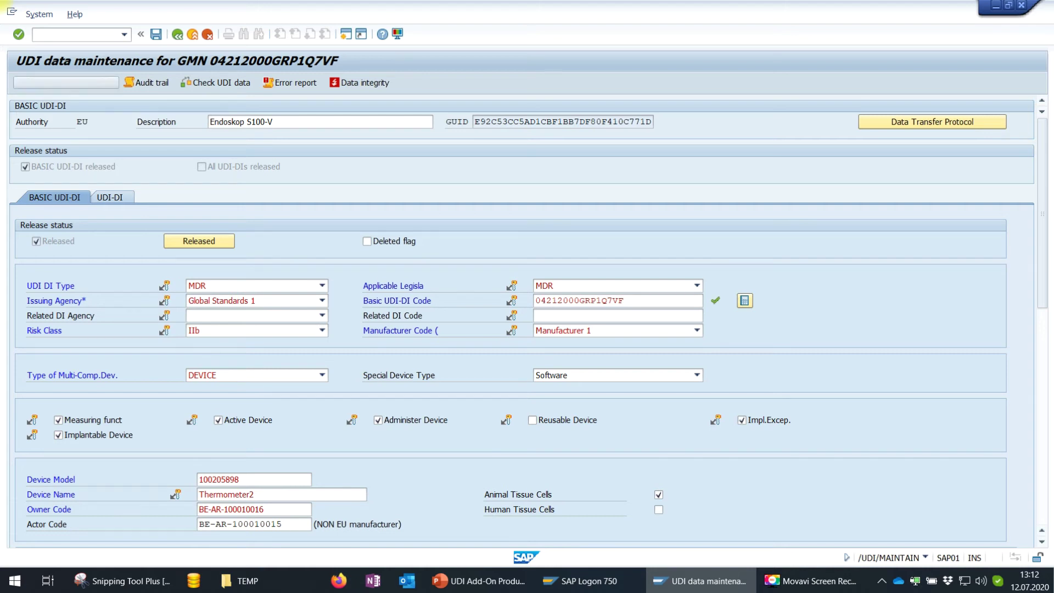
left_click(69, 83)
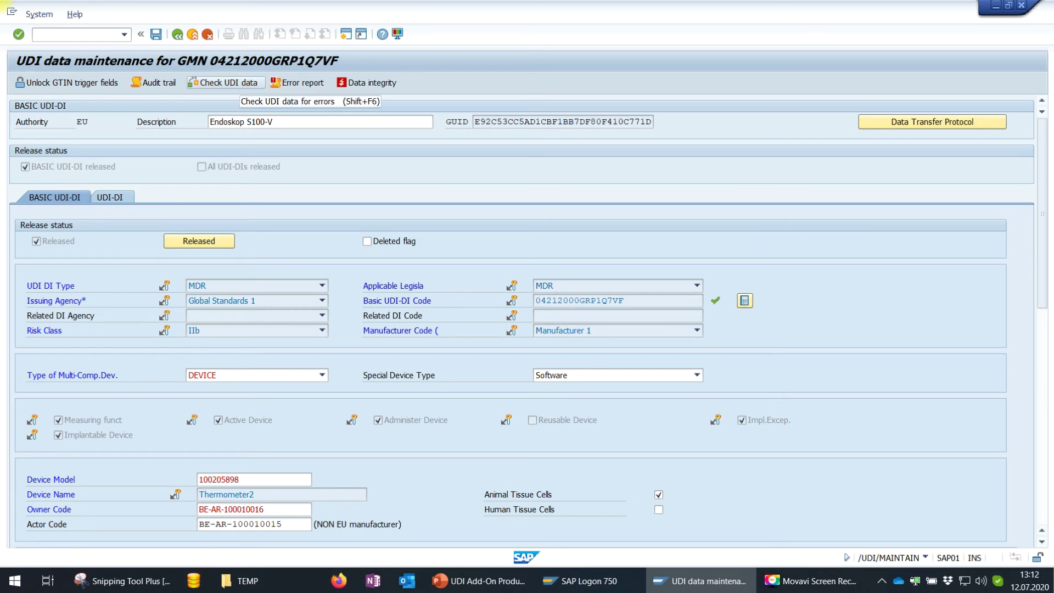
Review the error report for the Basic UDI-DI and its assigned materials, and return to the record.
left_click(300, 82)
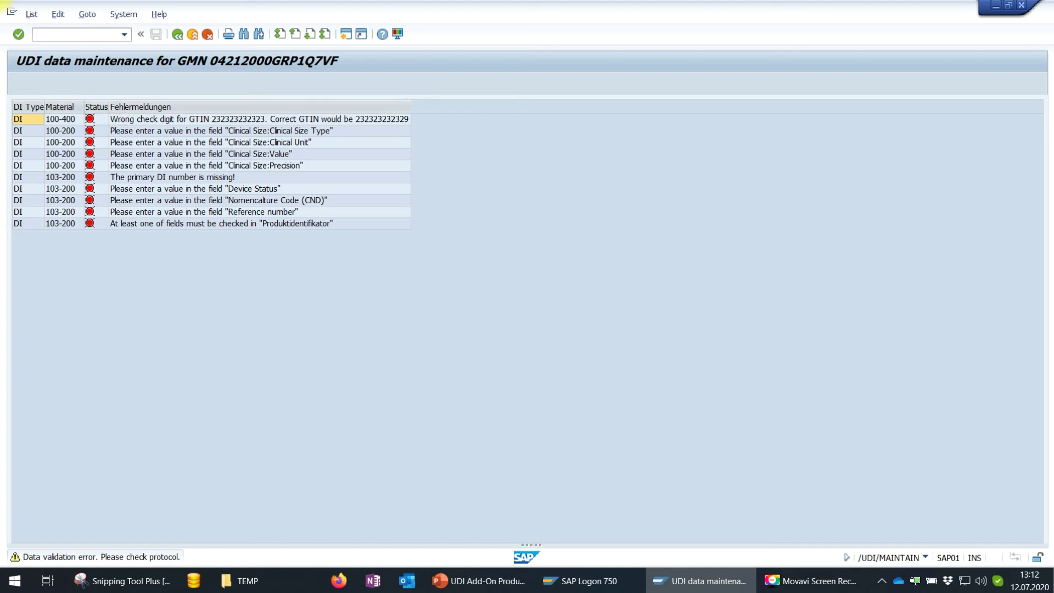
left_click(177, 35)
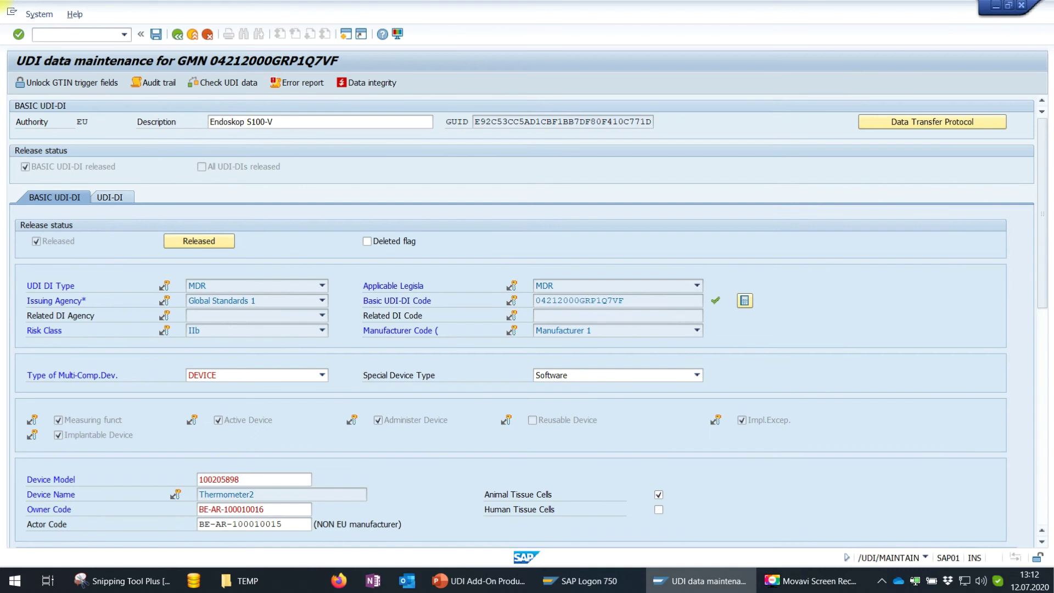
Mark the Primary DI of material 100-200 for takeover in the data integrity results and return to the record.
left_click(369, 83)
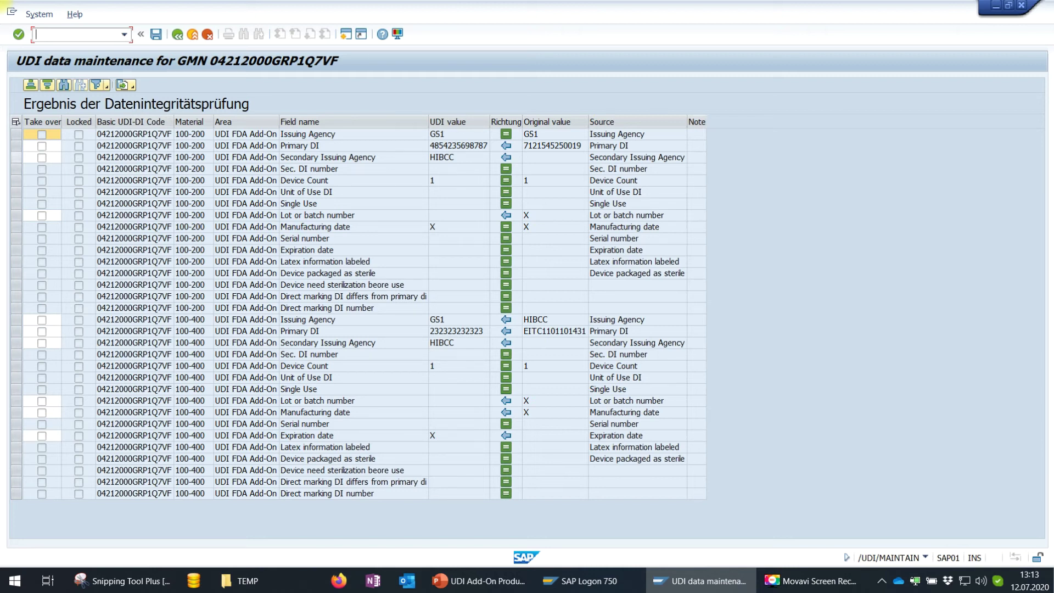
left_click(42, 145)
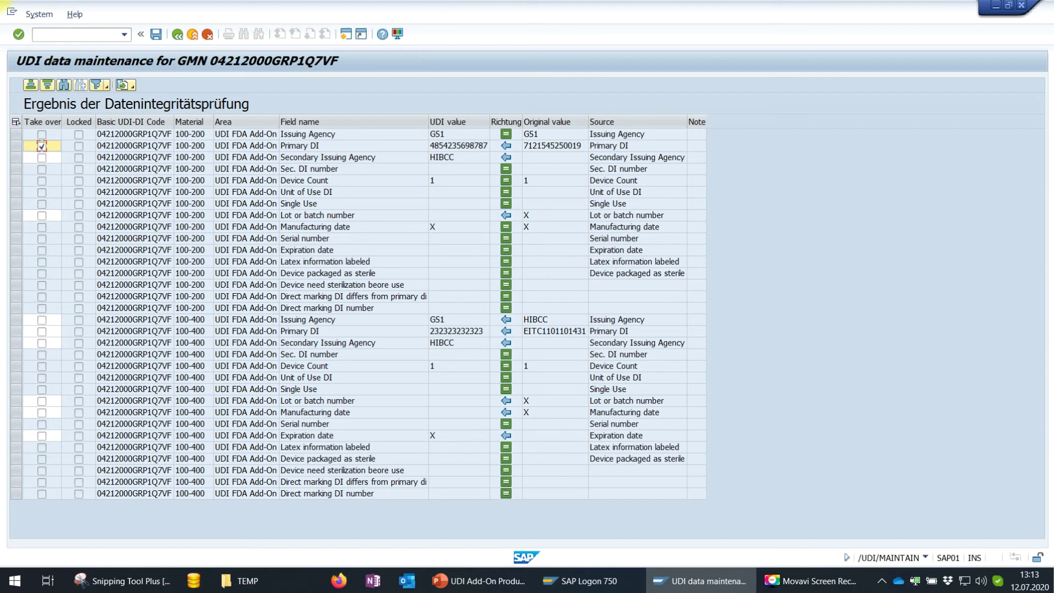
left_click(178, 34)
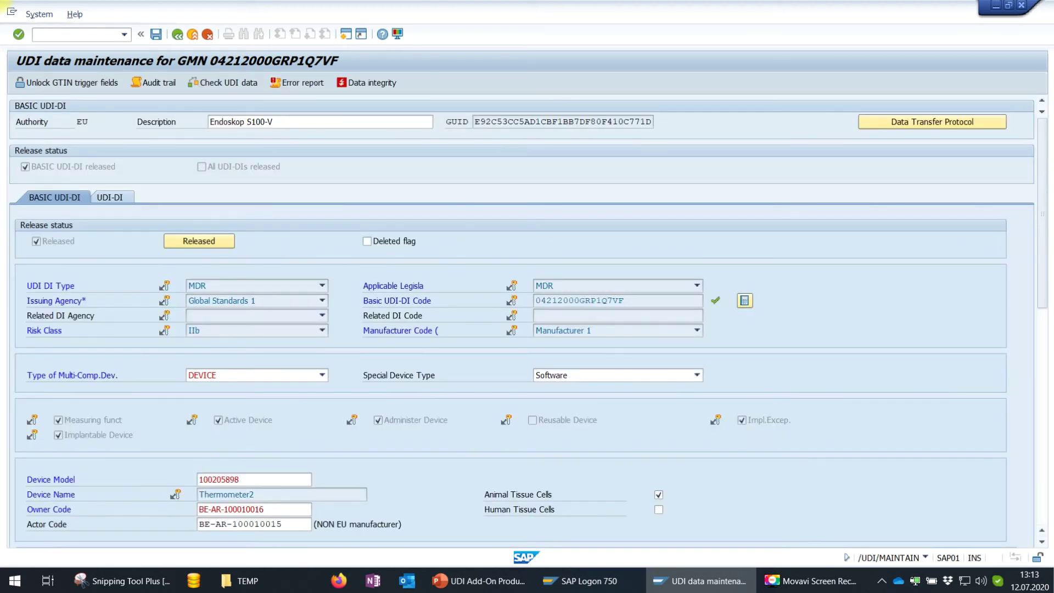
Leave the Basic UDI-DI record and open the UDI Data Migration transaction.
key("F3")
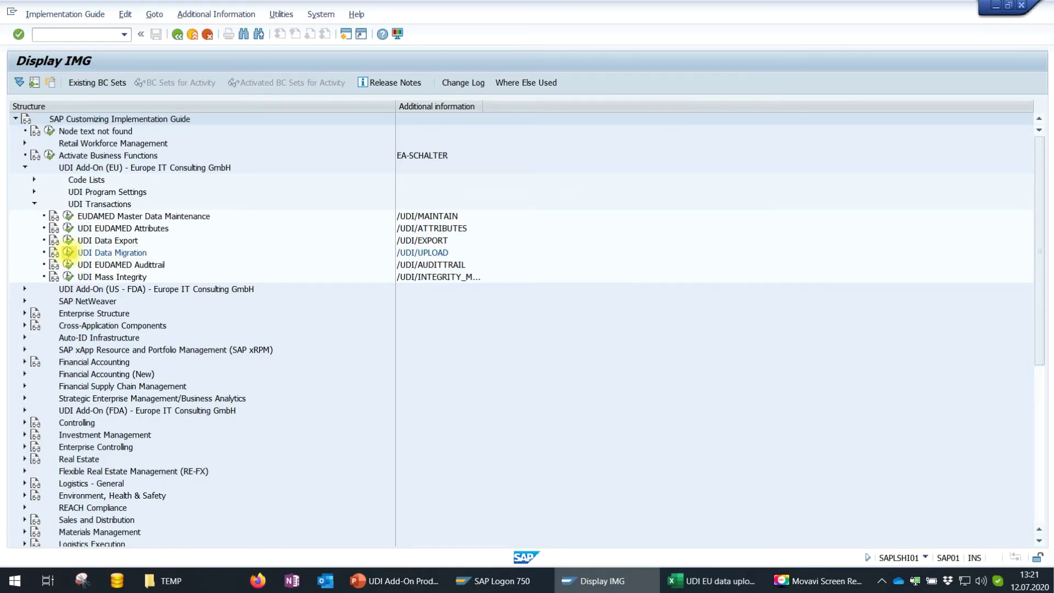
left_click(68, 252)
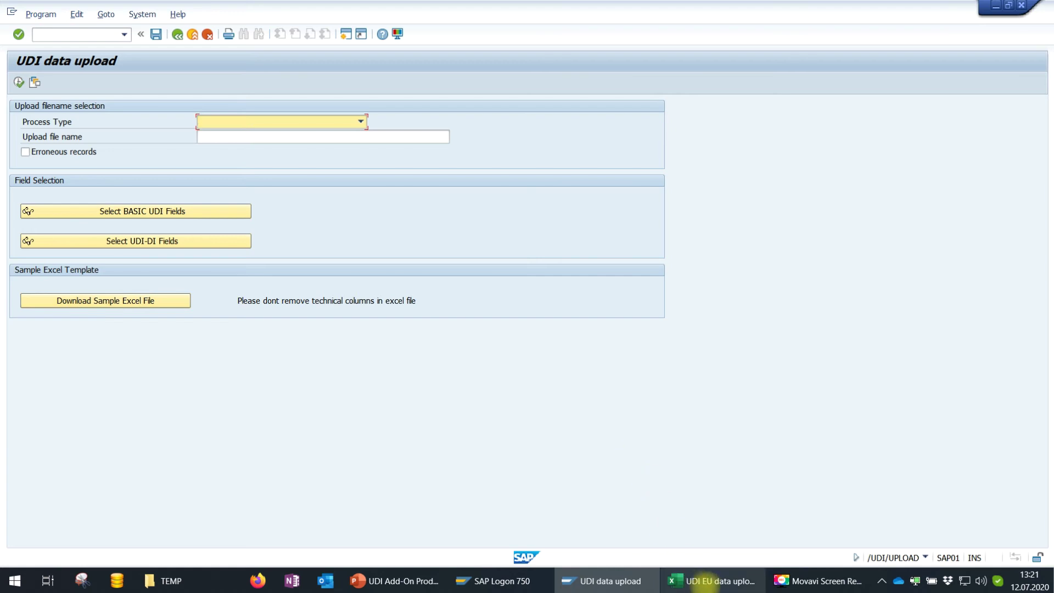
Switch to Excel and examine the BASIC UDI-DI and UDI-DI sheets of the UDI EU data upload sample workbook.
left_click(709, 578)
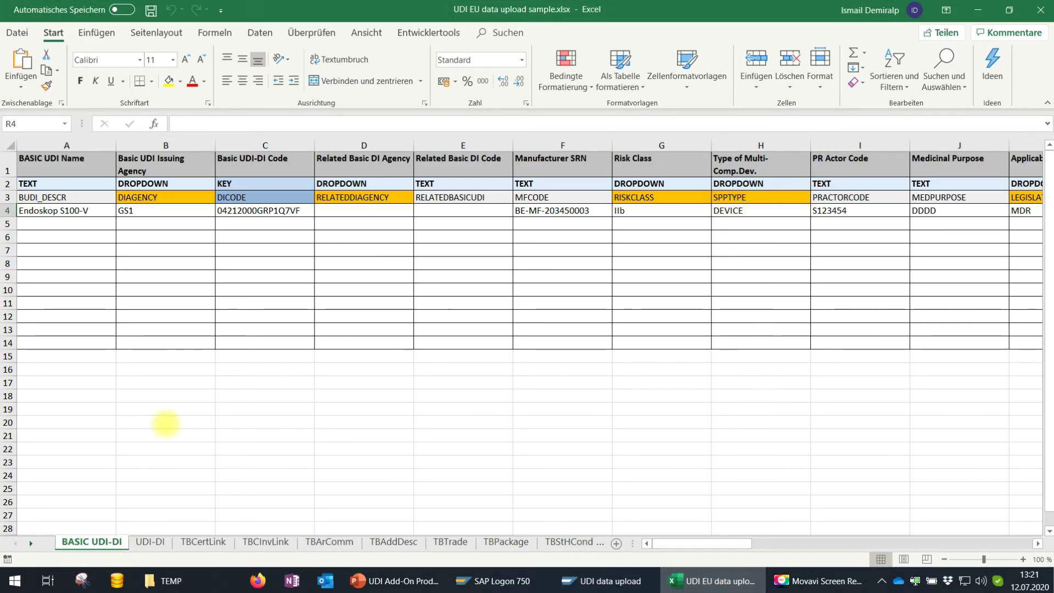
left_click_drag(708, 544, 879, 545)
left_click(150, 541)
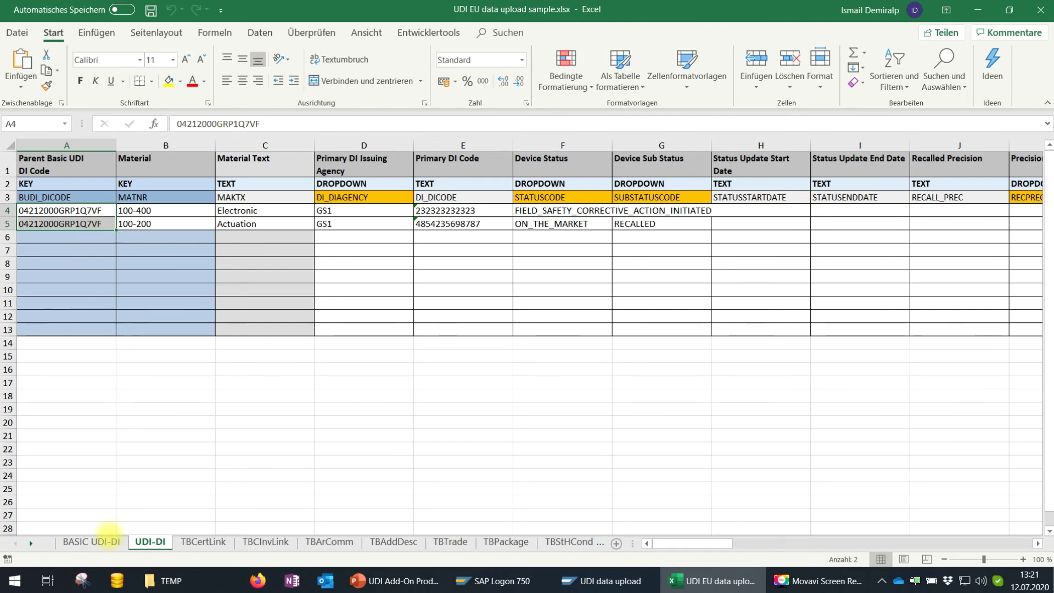
left_click(89, 542)
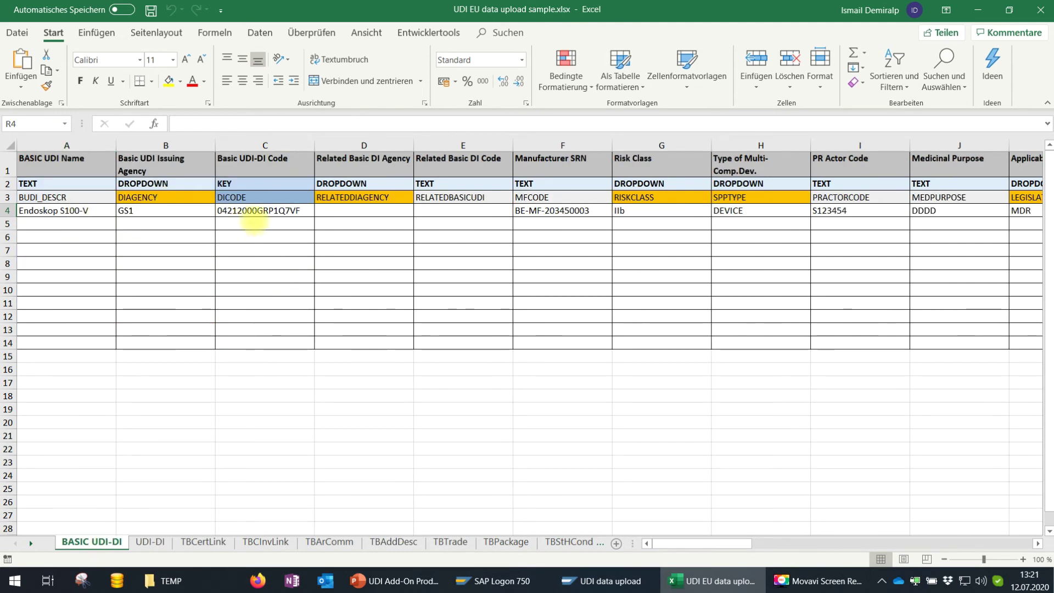
left_click(262, 221)
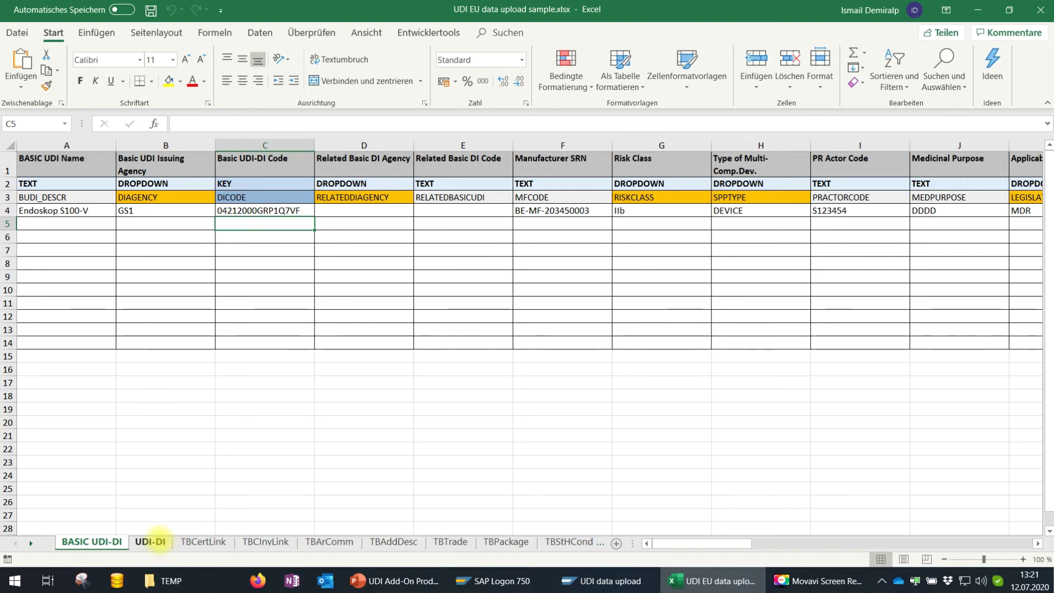
left_click(150, 542)
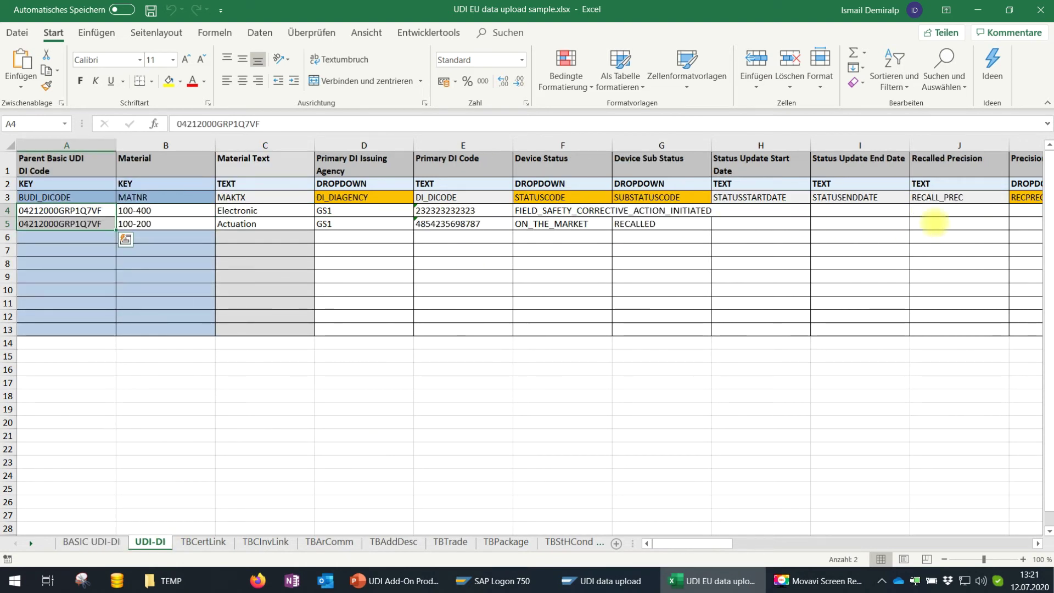
mouse_move(678, 543)
left_mouse_down()
mouse_move(779, 544)
mouse_move(681, 545)
left_mouse_up()
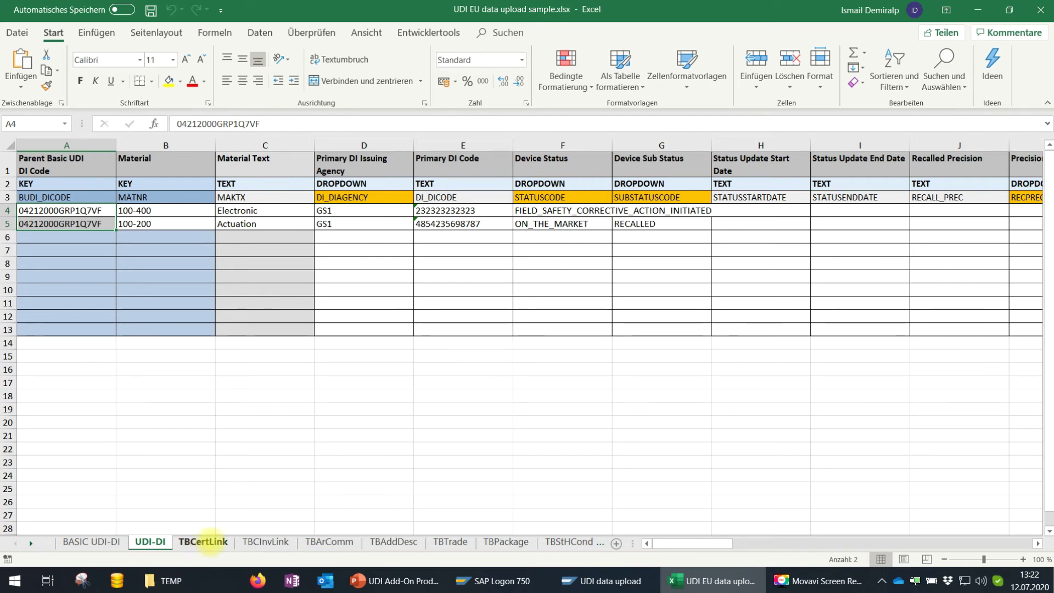
View the TBCertLink and TBCInvLink sheets, then close the workbook to get back to the SAP data upload.
left_click(203, 542)
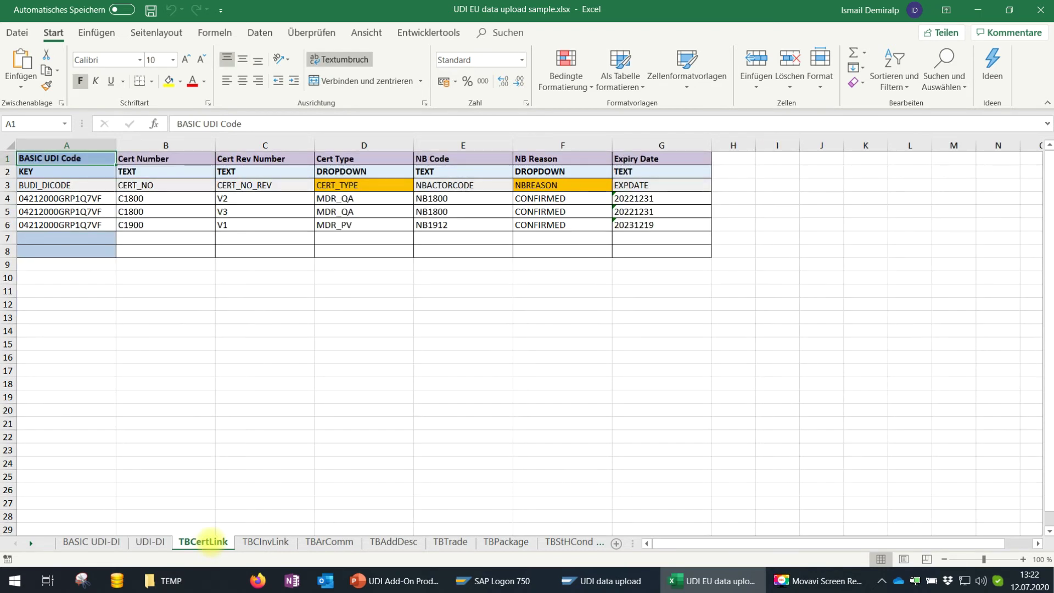
left_click(281, 542)
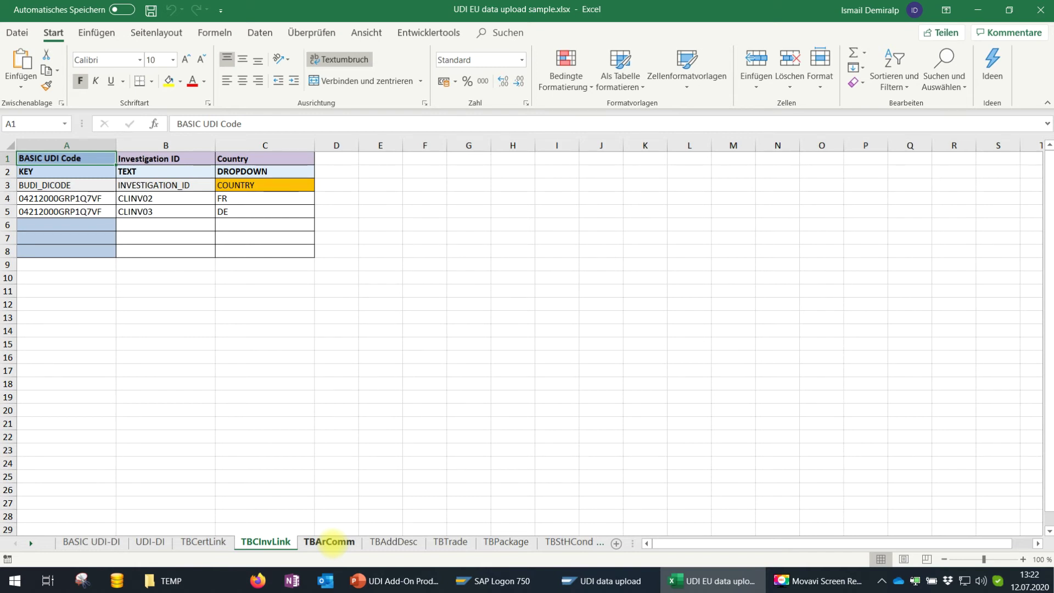
left_click(1040, 9)
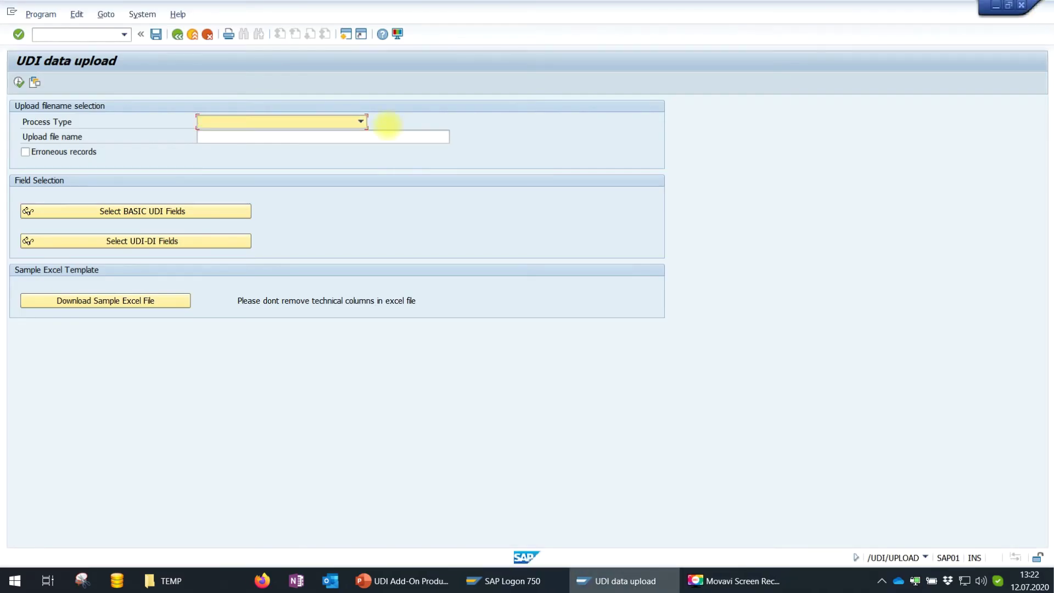
Set the process type to Insert Process - Full upload and select C:\TEMP\UDI EU data upload sample.xlsx as the upload file.
left_click(362, 122)
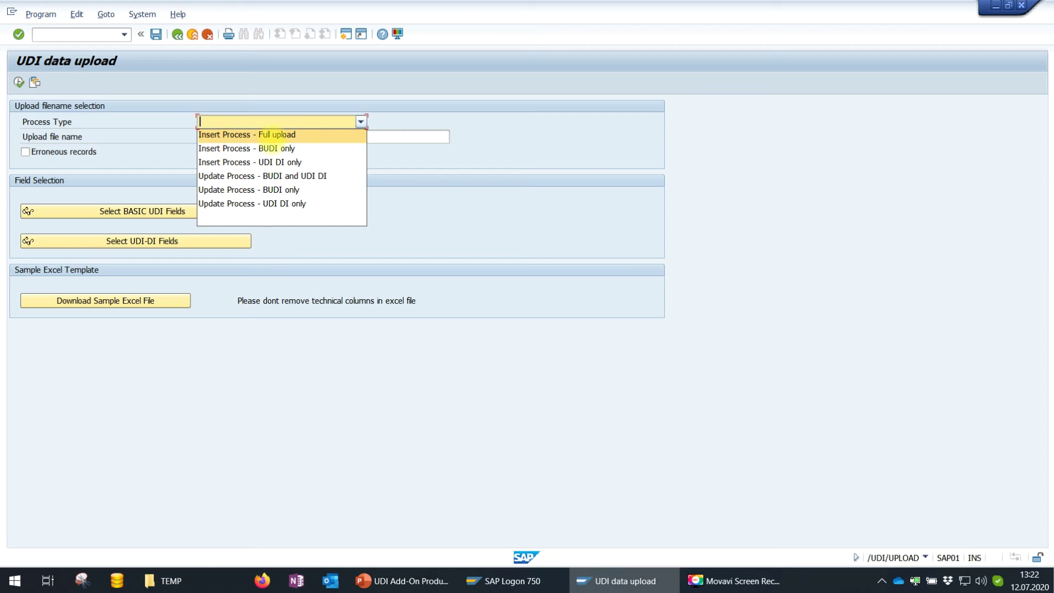
left_click(275, 135)
left_click(280, 140)
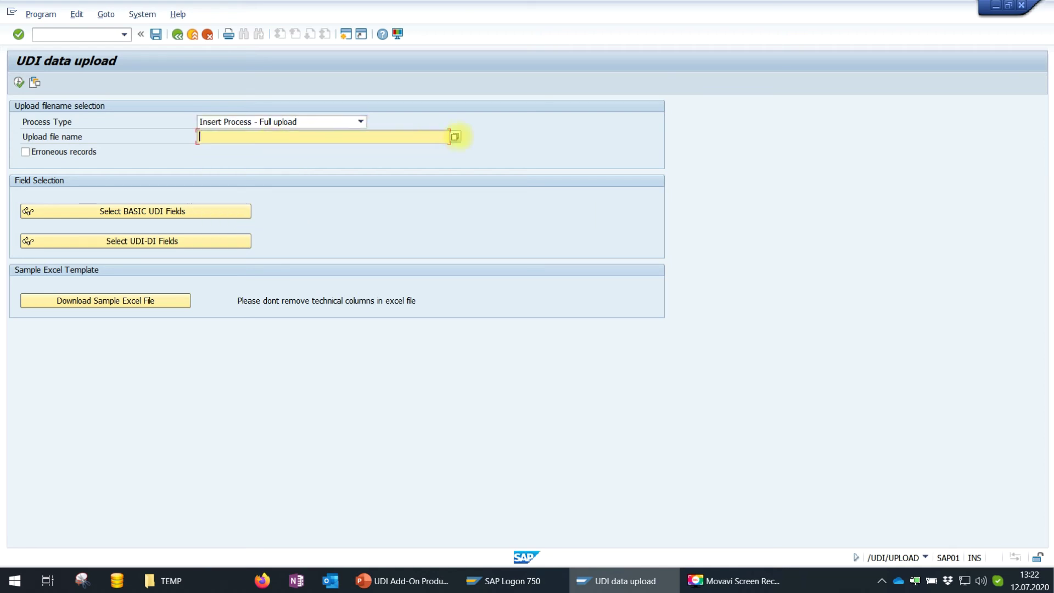
left_click(454, 136)
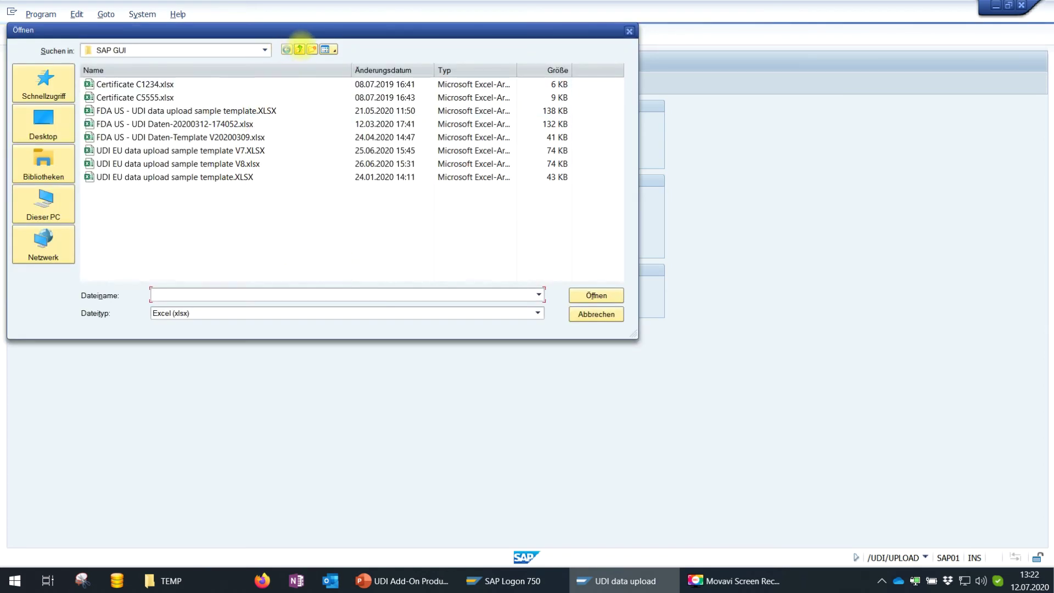
left_click(265, 51)
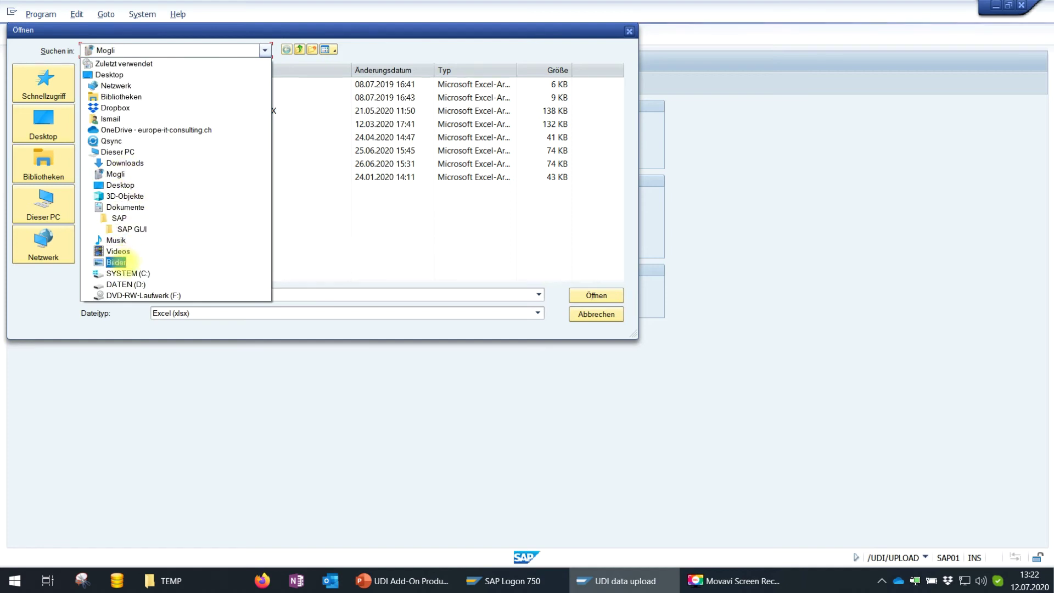
left_click(129, 273)
double_click(113, 207)
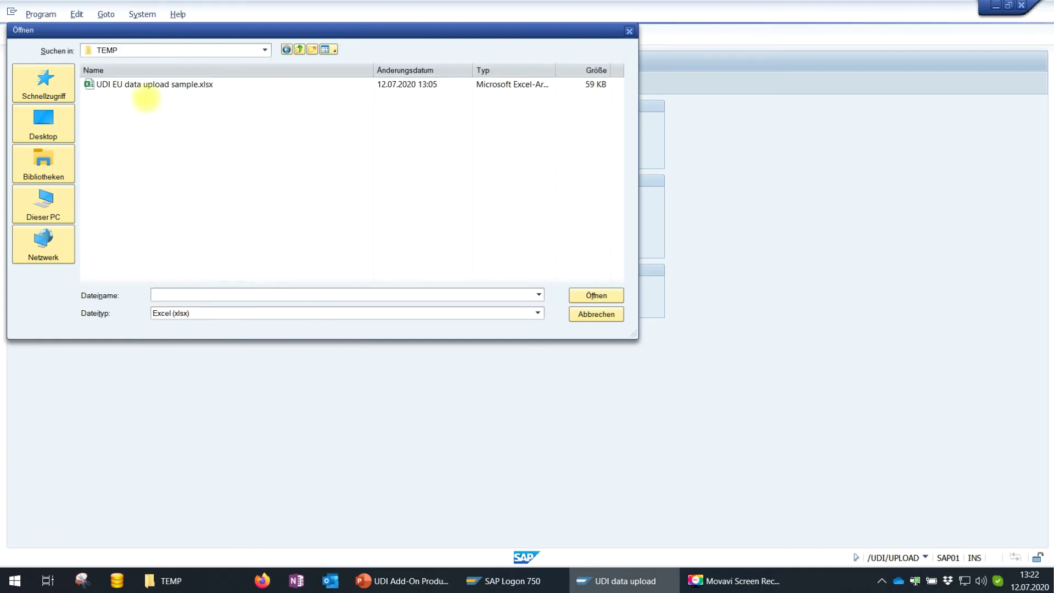
left_click(214, 84)
left_click(596, 296)
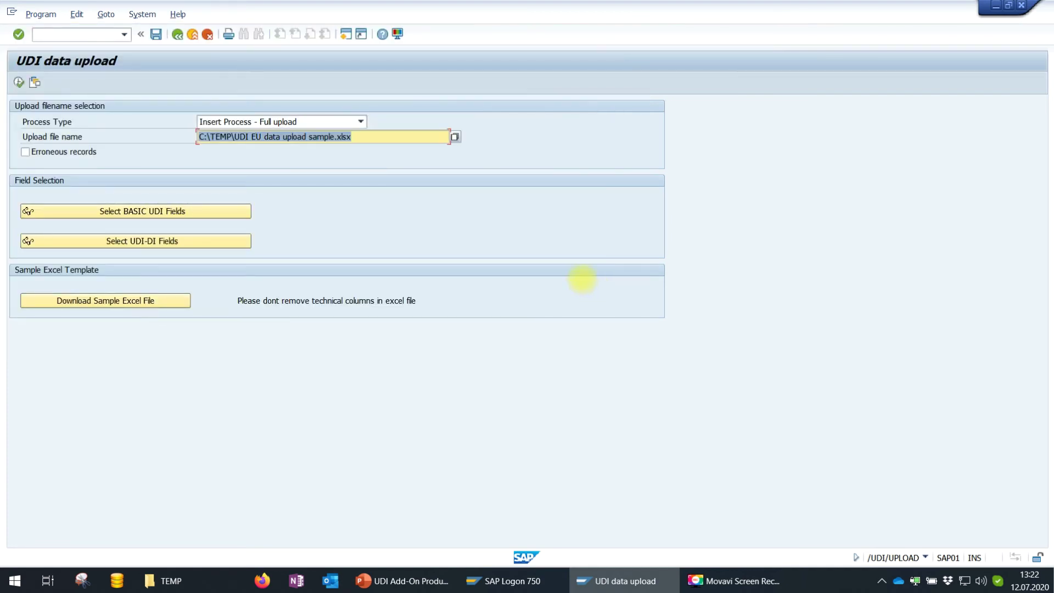
Load the file into the migration preview, inspect its UDI DI records, and return to the selection screen without uploading.
left_click(18, 82)
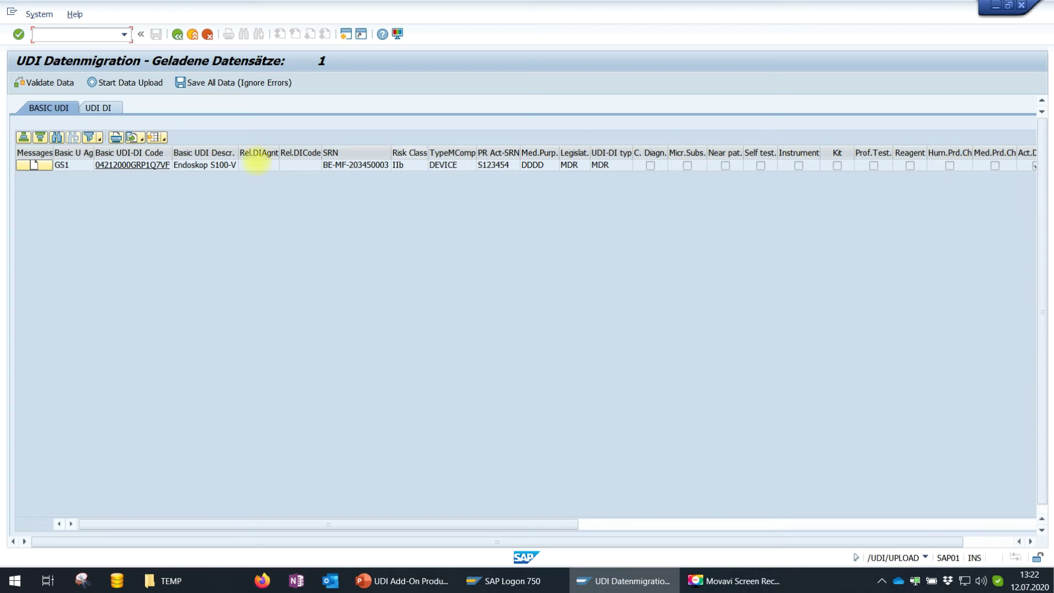
left_click(96, 108)
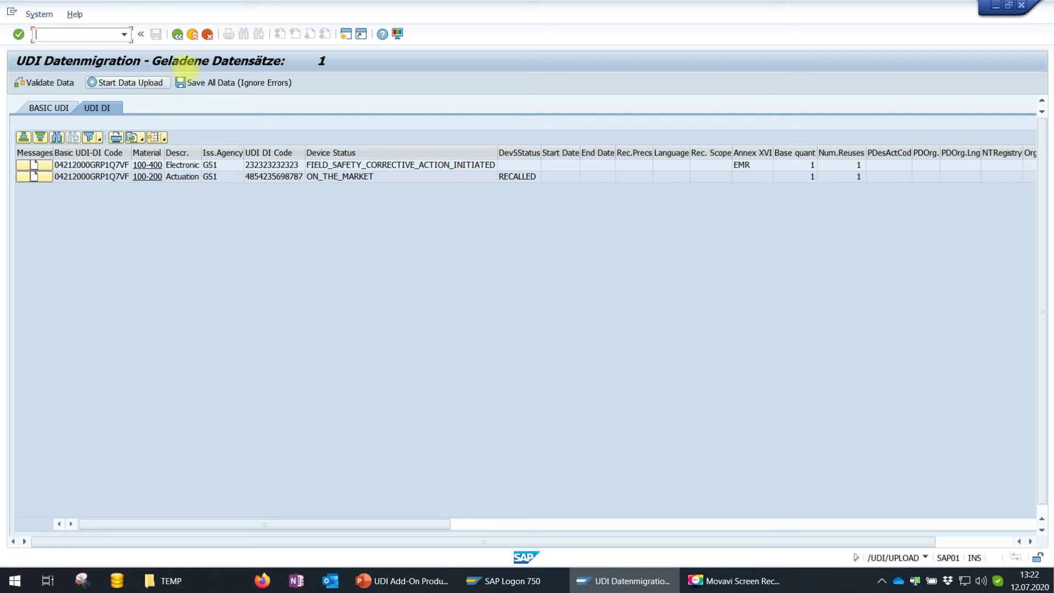
left_click(178, 35)
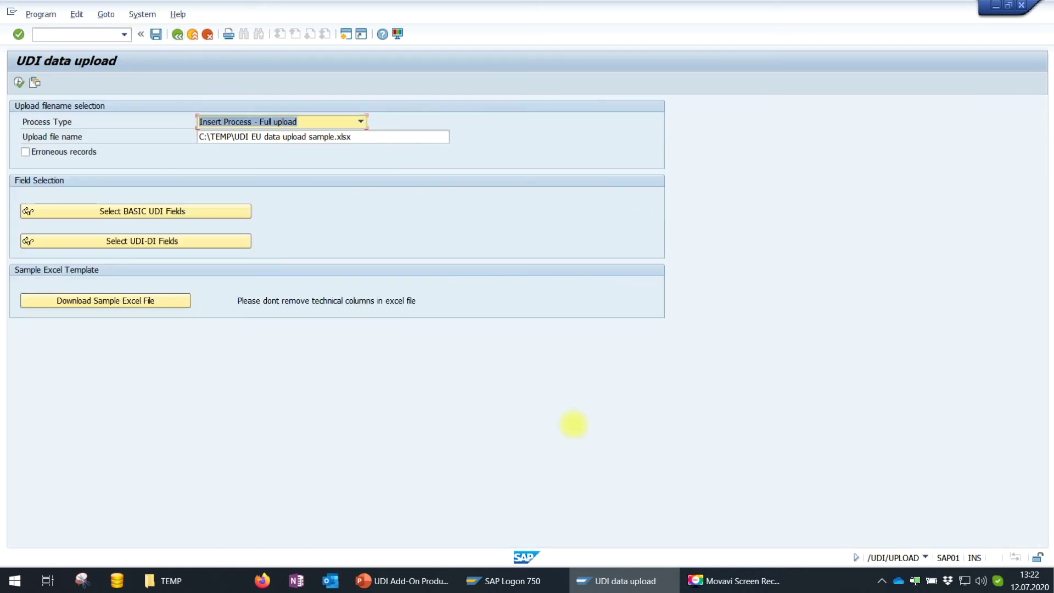
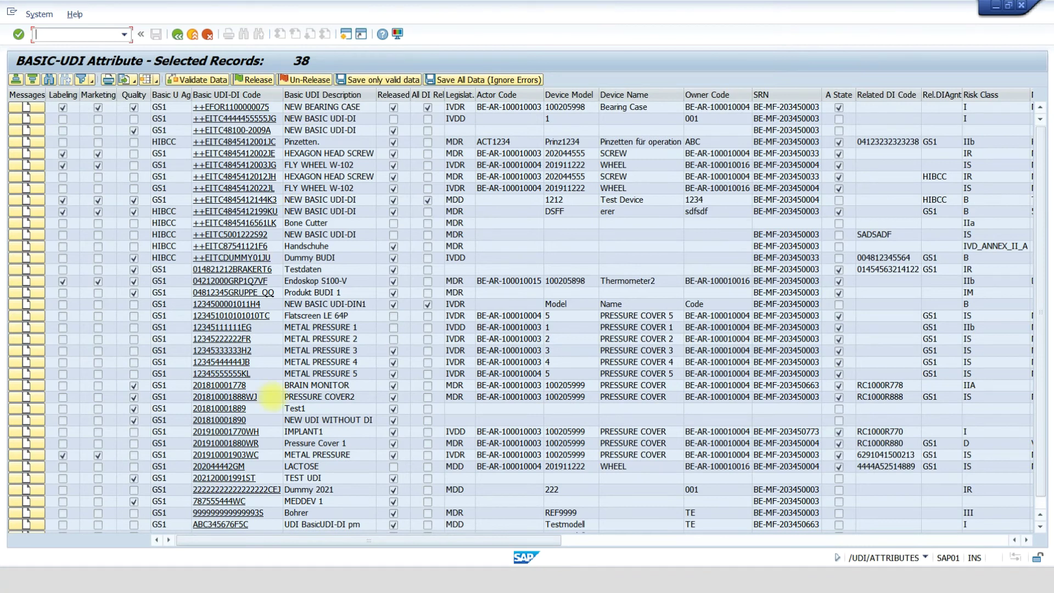
left_click_drag(540, 540, 920, 546)
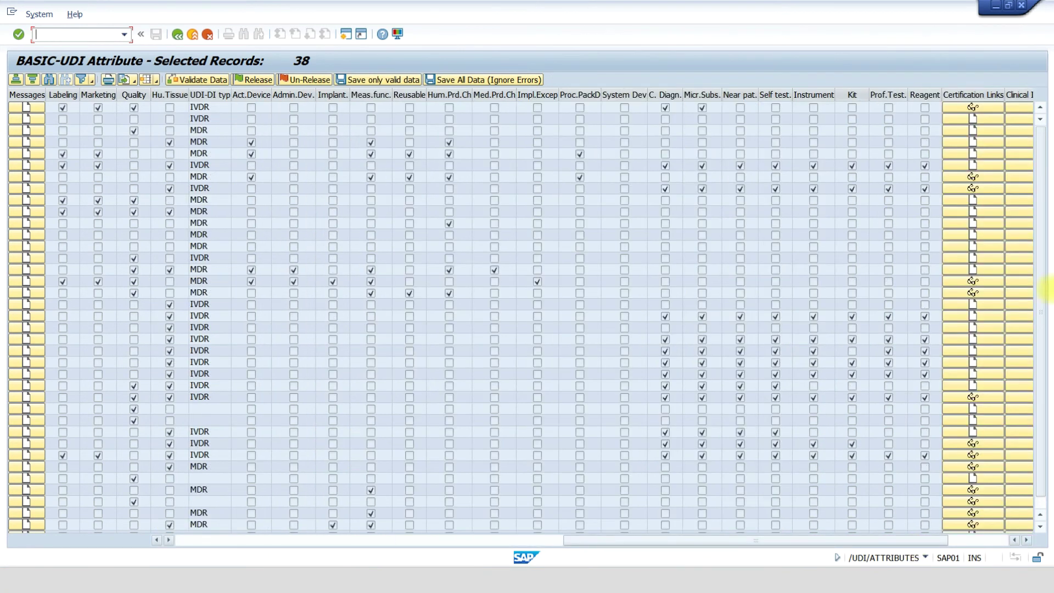
left_click(975, 176)
double_click(973, 177)
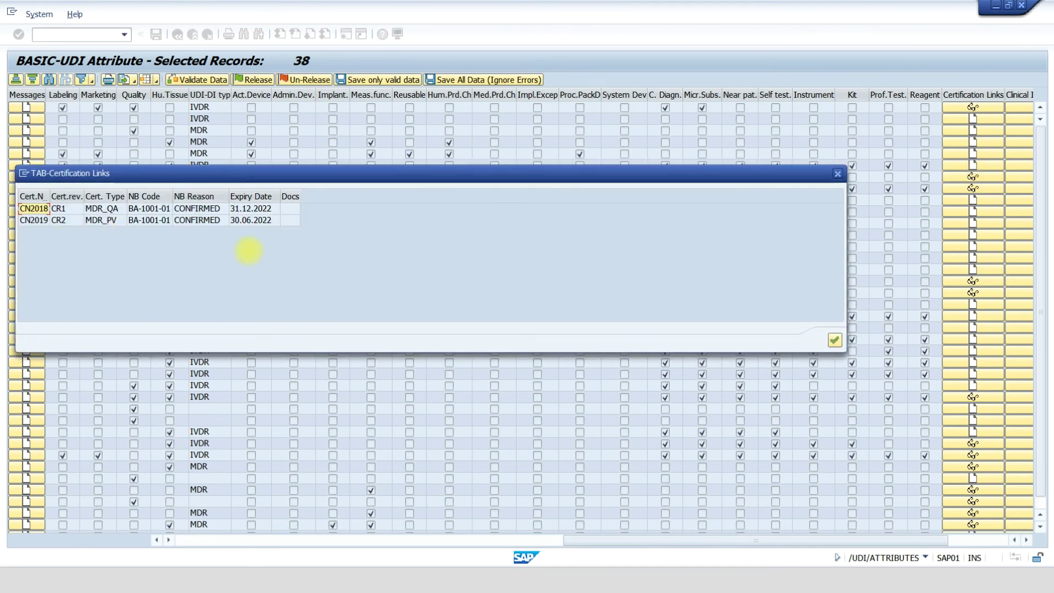
left_click(834, 340)
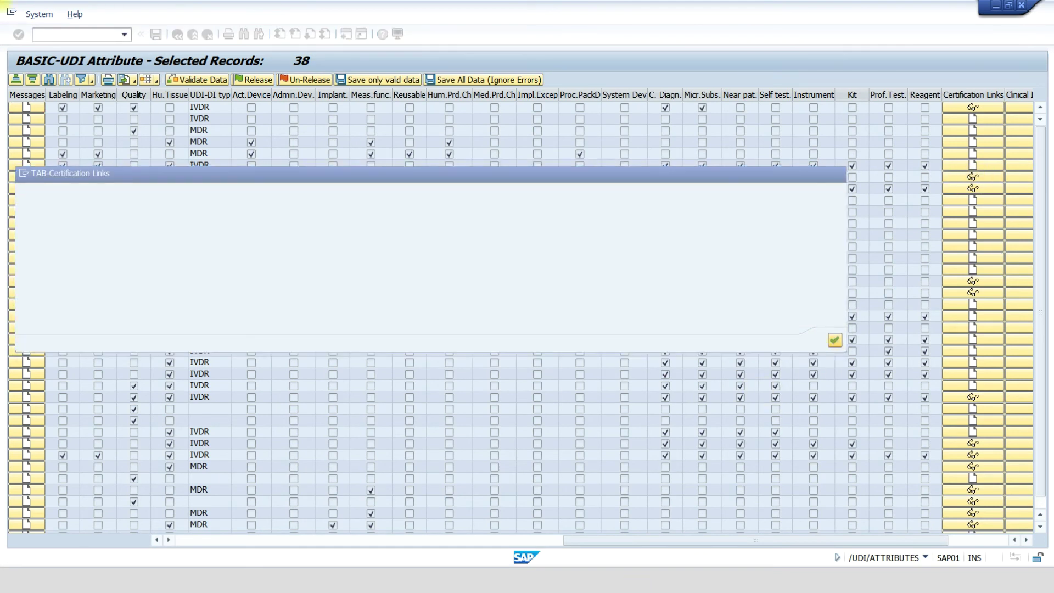
Validate the listed Basic UDI-DI records and view the error messages for ++EITC48100-2009A.
left_click_drag(620, 542, 186, 543)
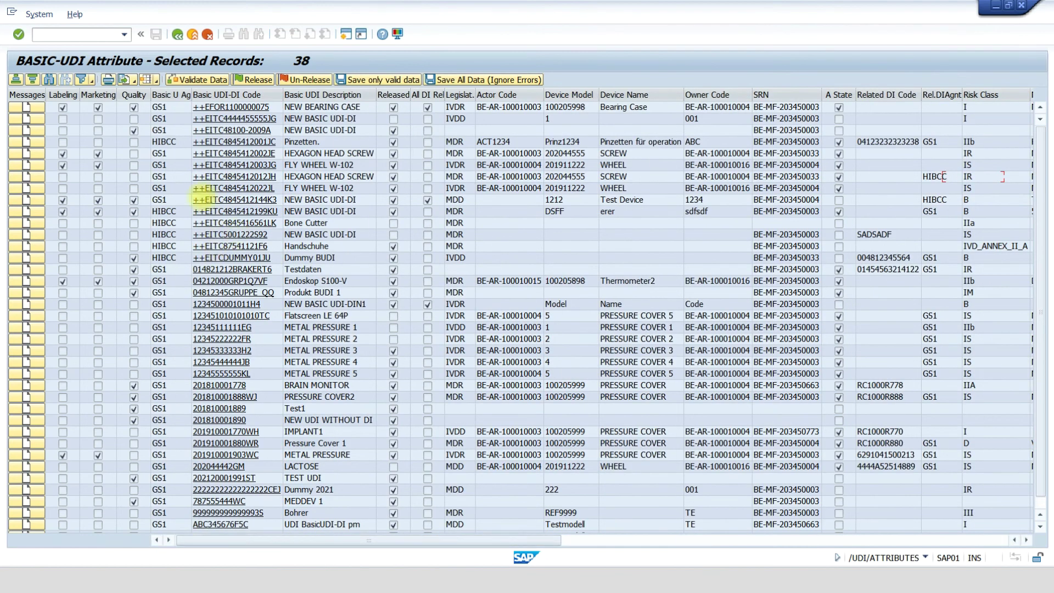
left_click(192, 80)
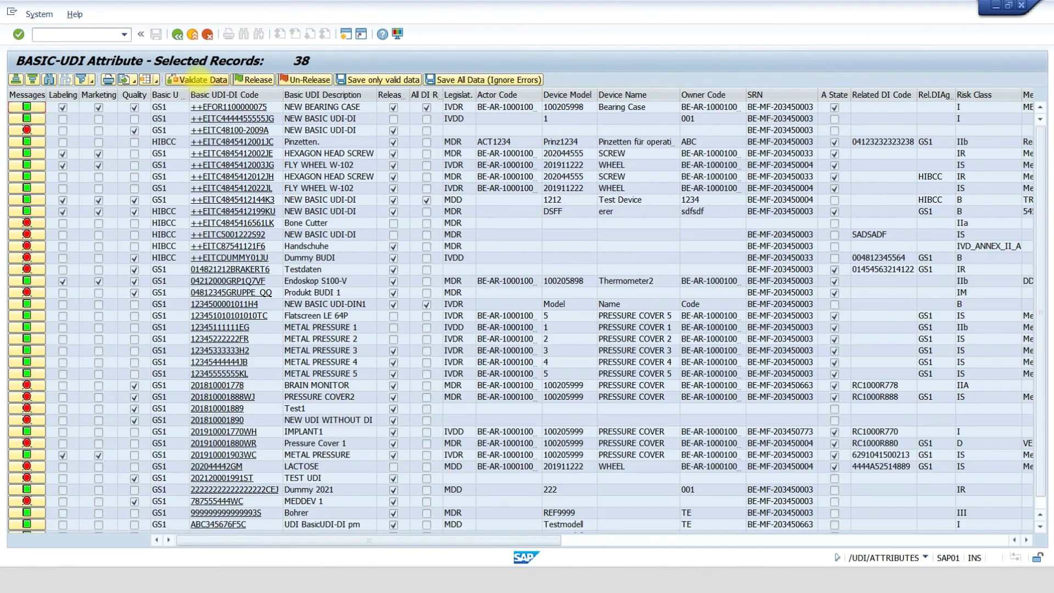
left_click(26, 130)
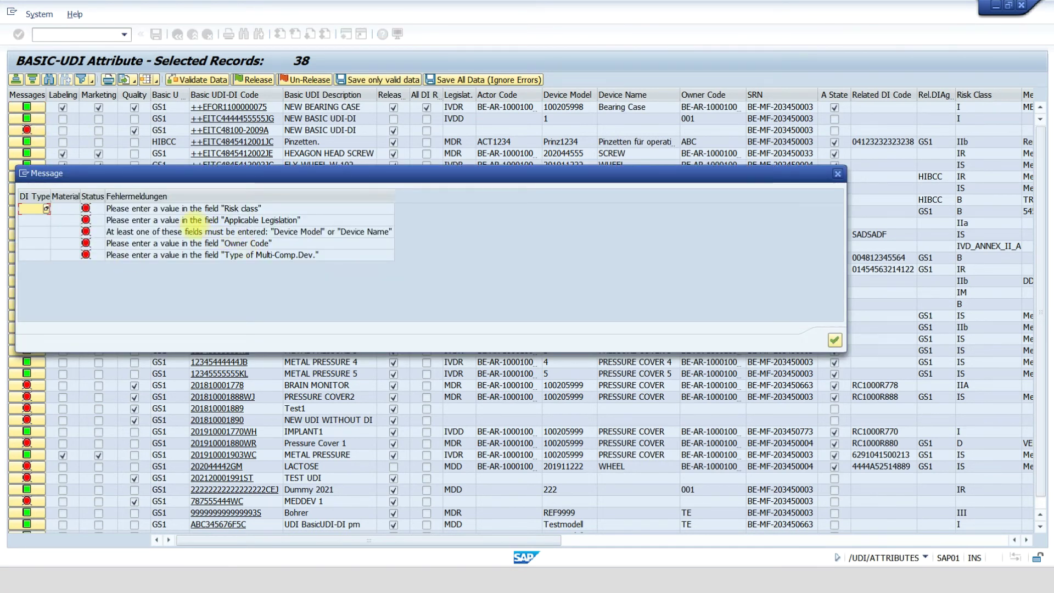
left_click(834, 341)
View the department release options for the Basic UDI data and close them without marking any department.
left_click(256, 79)
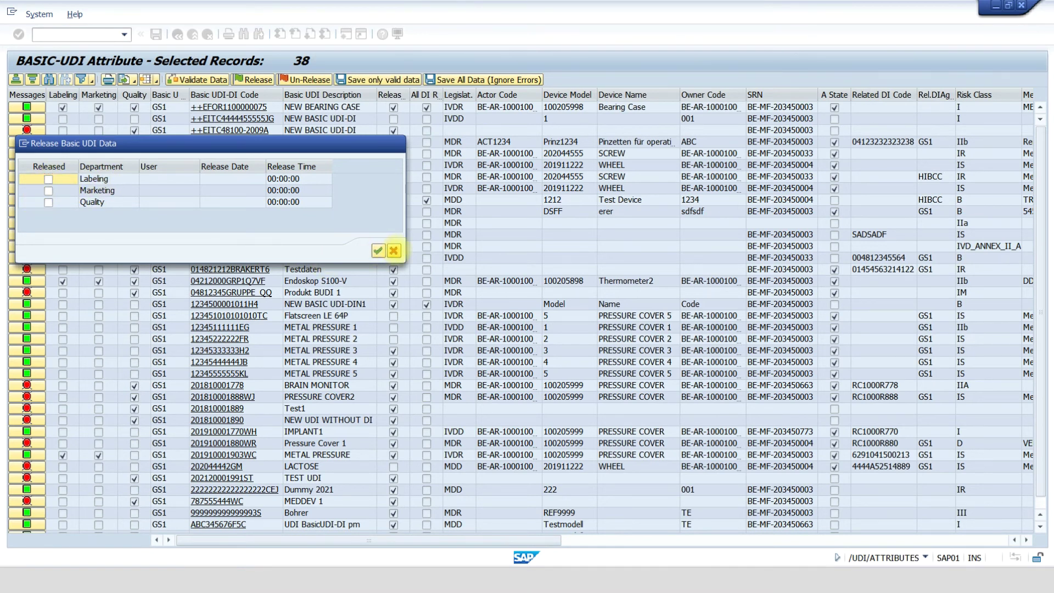
left_click(378, 251)
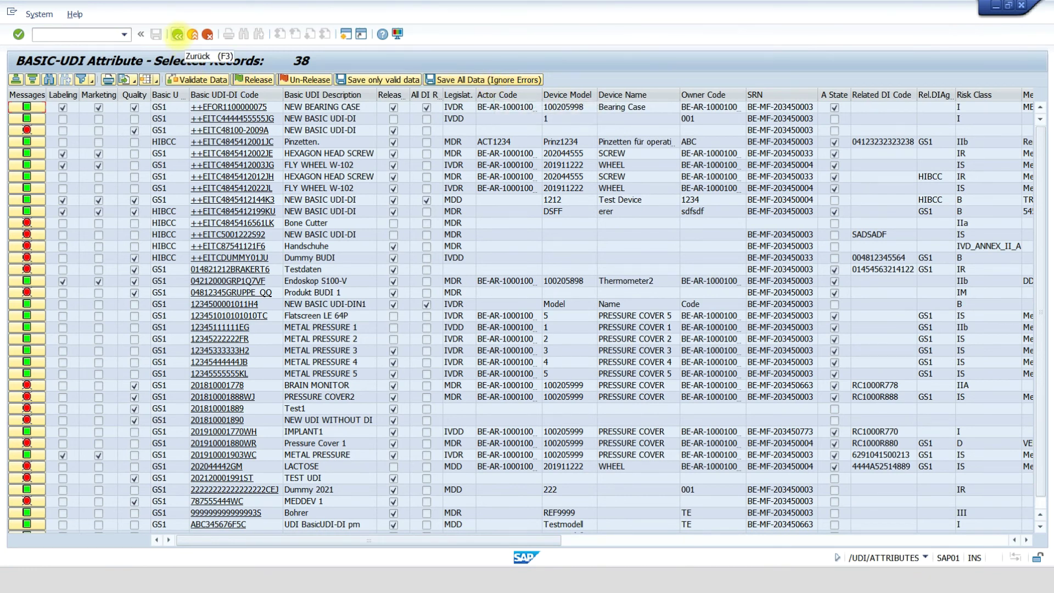
Return to the attribute selection and display the UDI-DI data instead of the Basic UDI data.
left_click(177, 34)
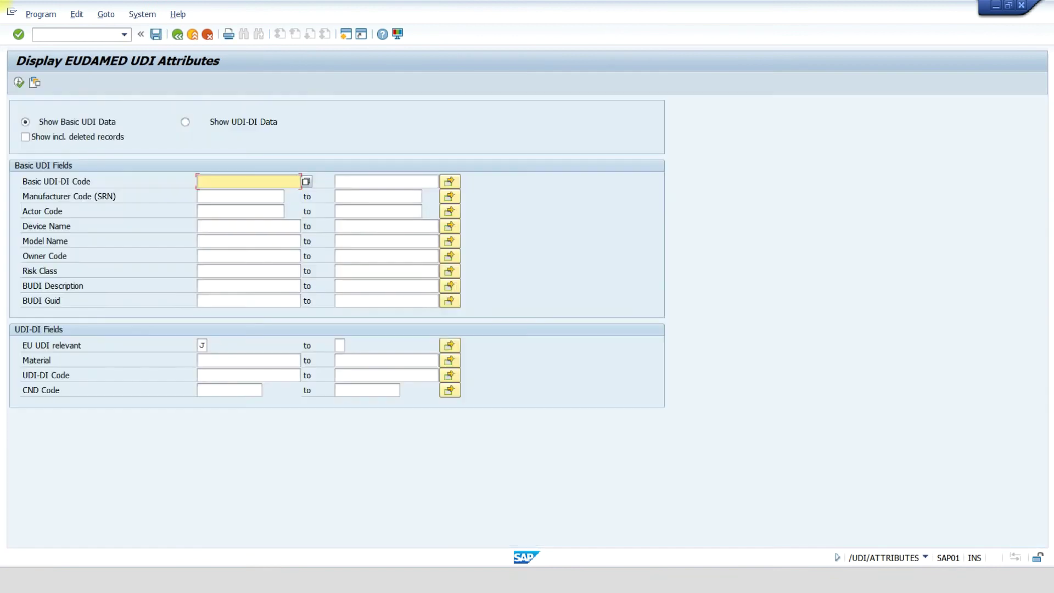
left_click(185, 122)
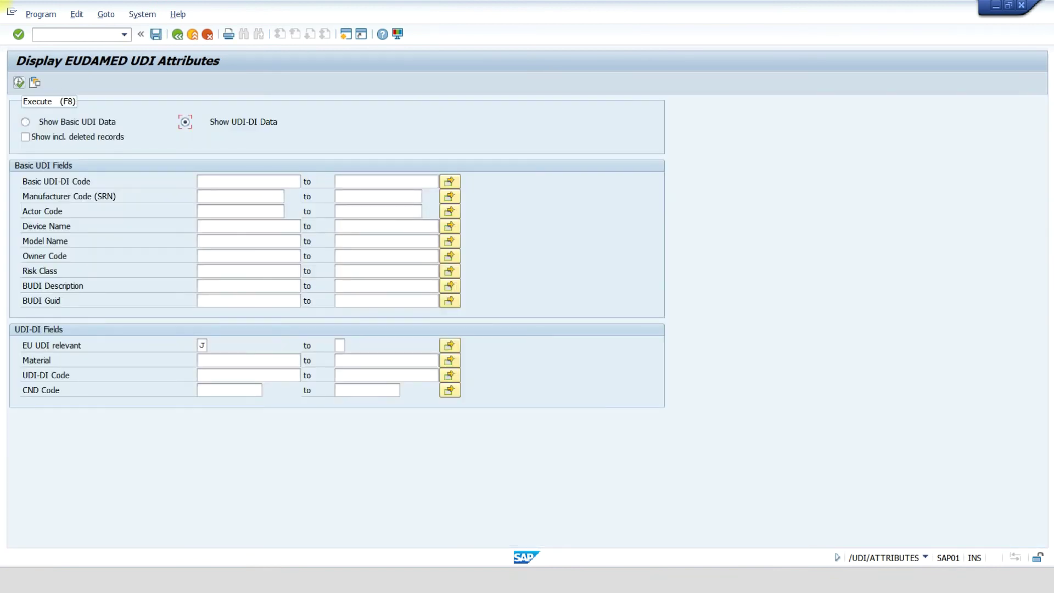
left_click(19, 82)
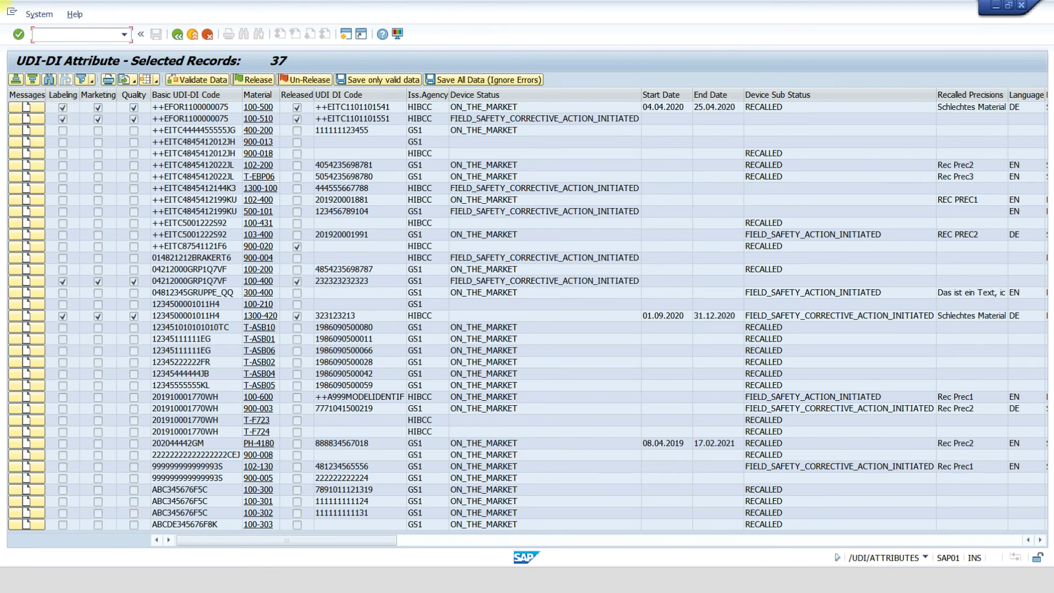
Look through the UDI-DI attribute columns and validate all listed UDI-DI records.
left_click_drag(286, 540, 568, 540)
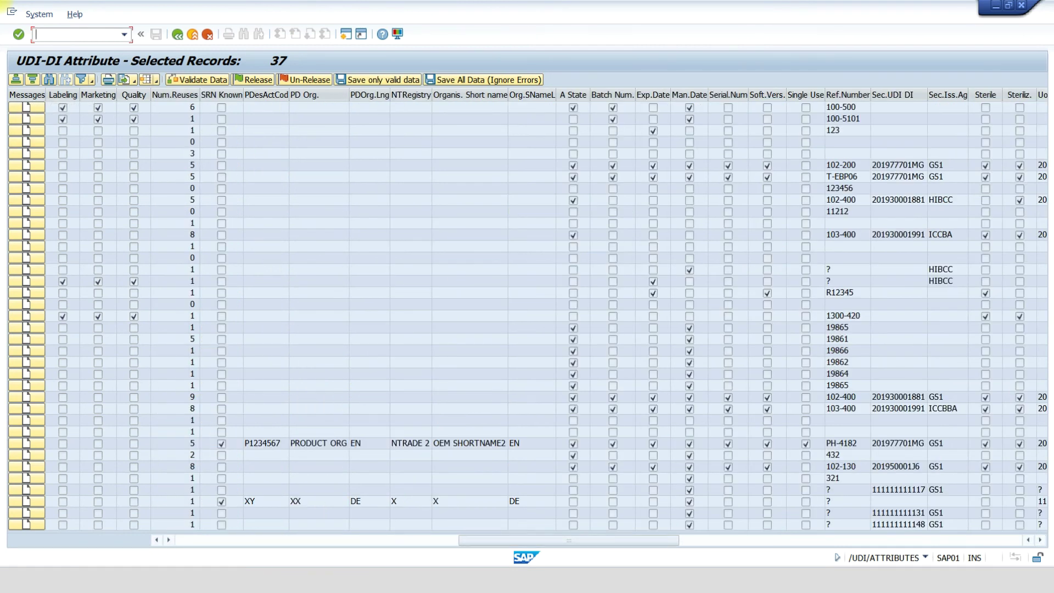
left_click_drag(569, 541, 287, 541)
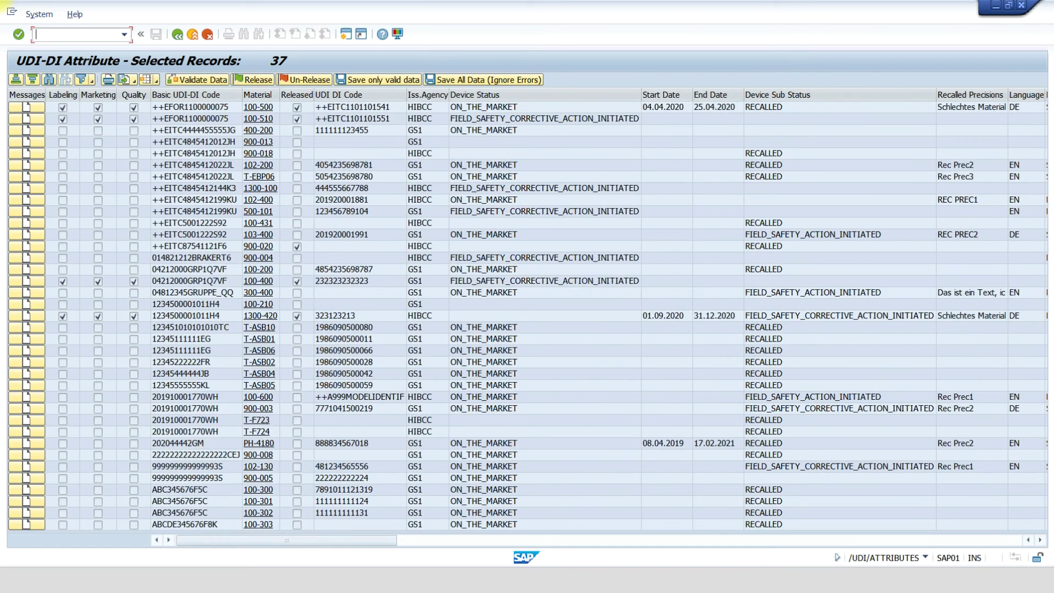
left_click(196, 80)
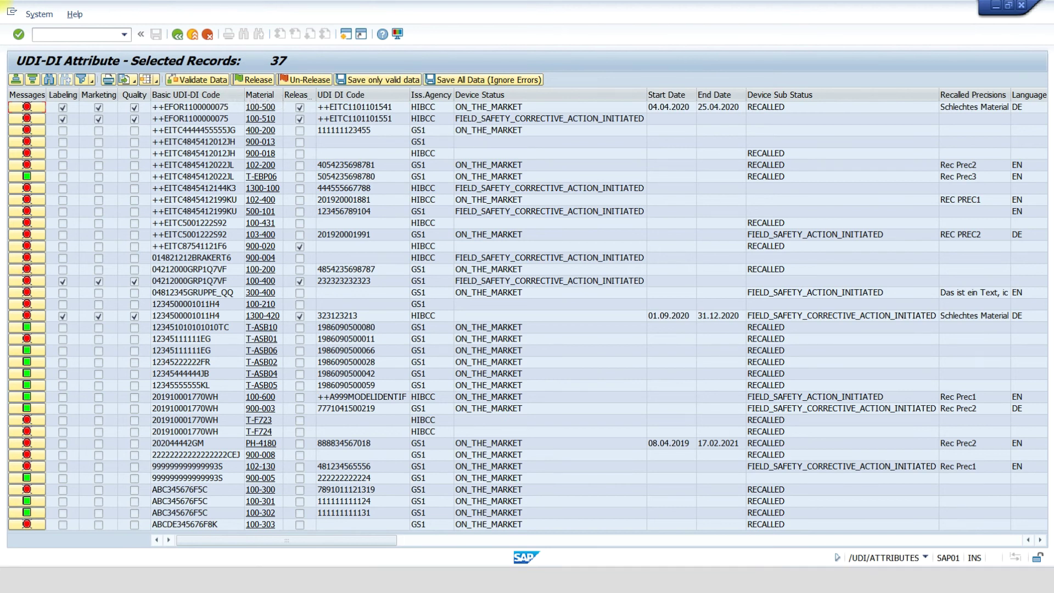
View the maintenance record of material T-ASB10, return to the UDI-DI attribute list and leave it.
left_click(261, 328)
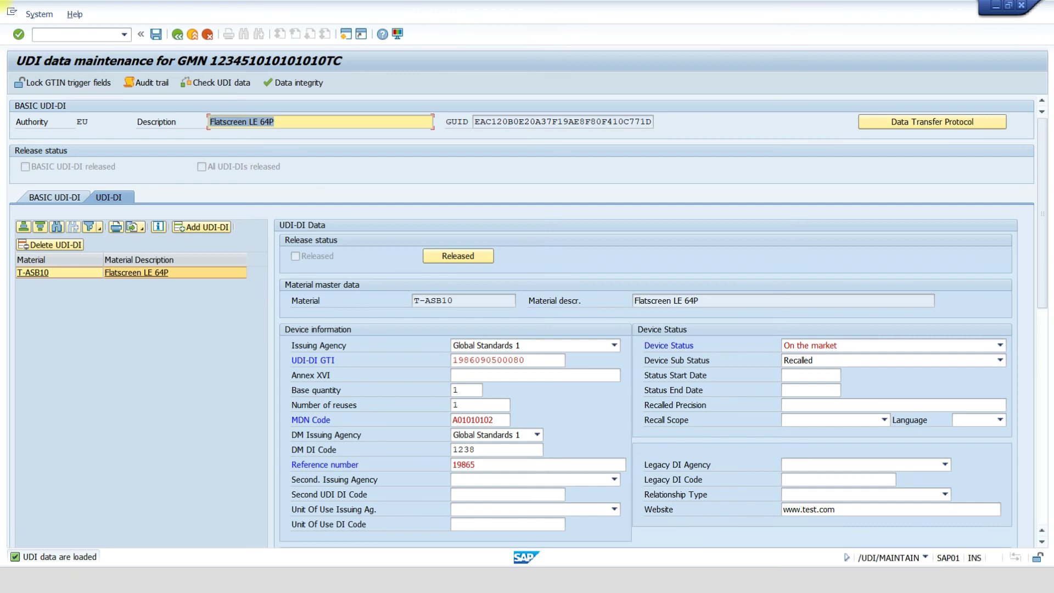
key("F3")
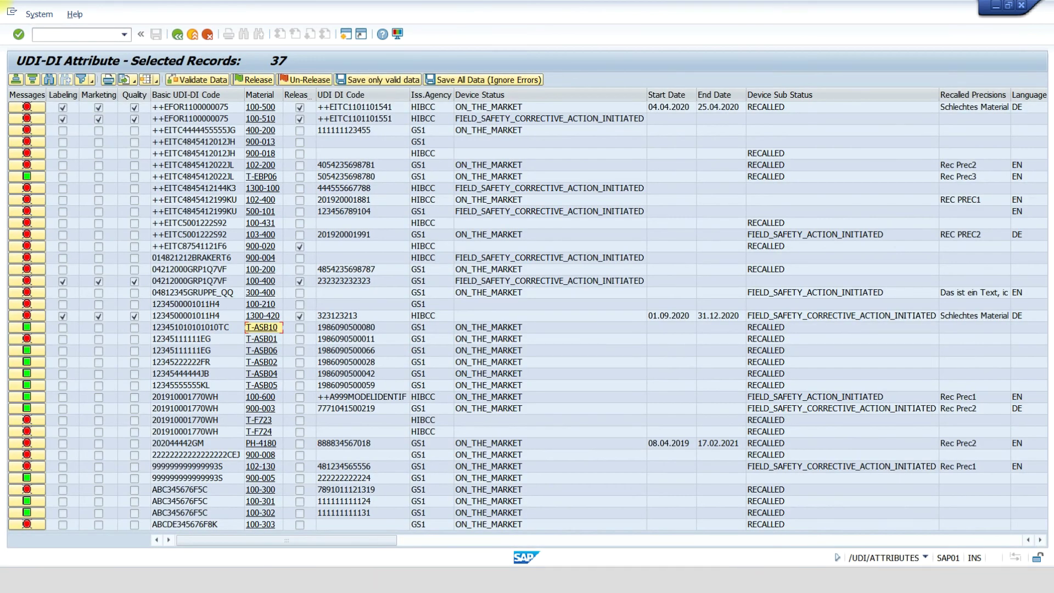
key("F3")
Open UDI Mass Integrity, clear the UDI-DI material number filter and run the check for all EU UDI relevant records.
left_click(112, 277)
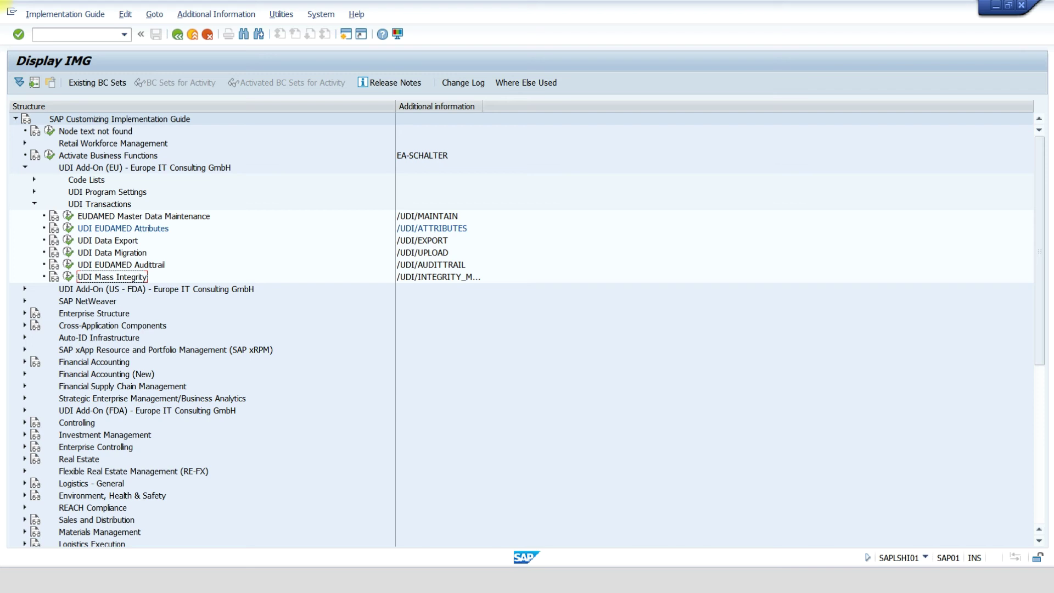
key("Return")
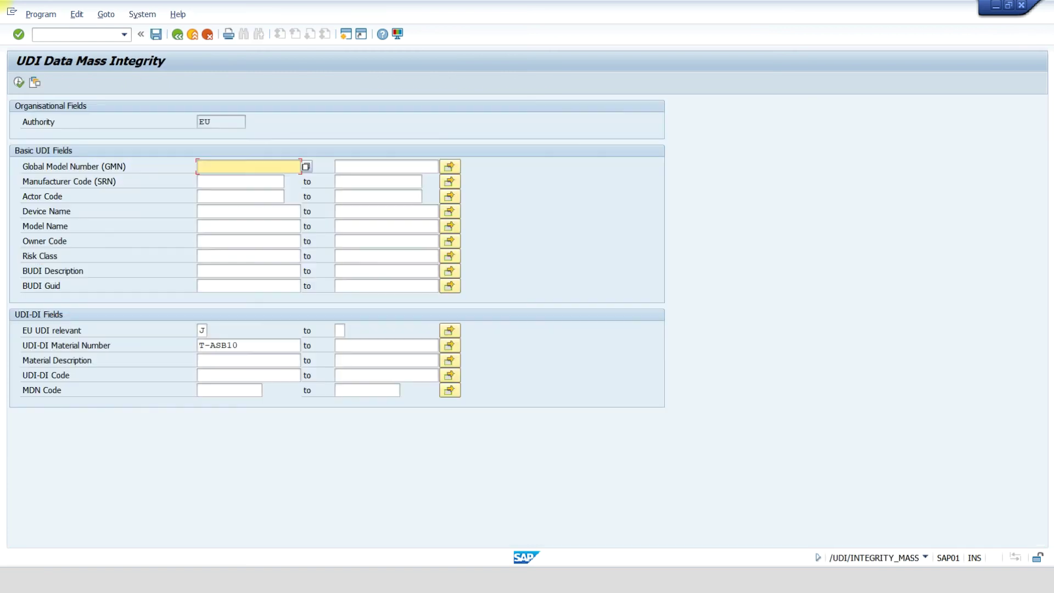
left_click(248, 345)
key("Delete")
left_click(248, 286)
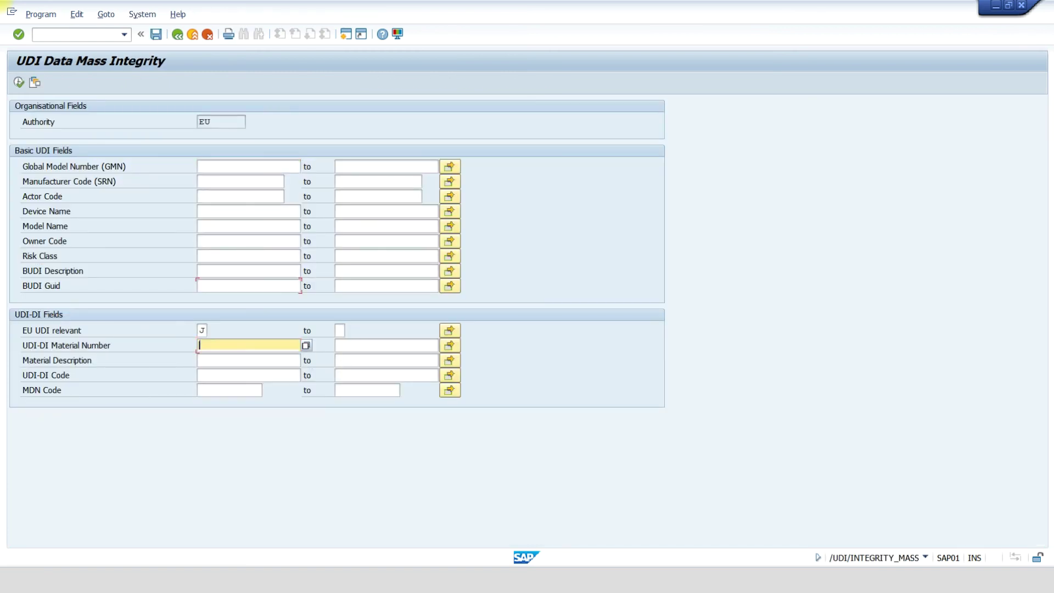
key("F8")
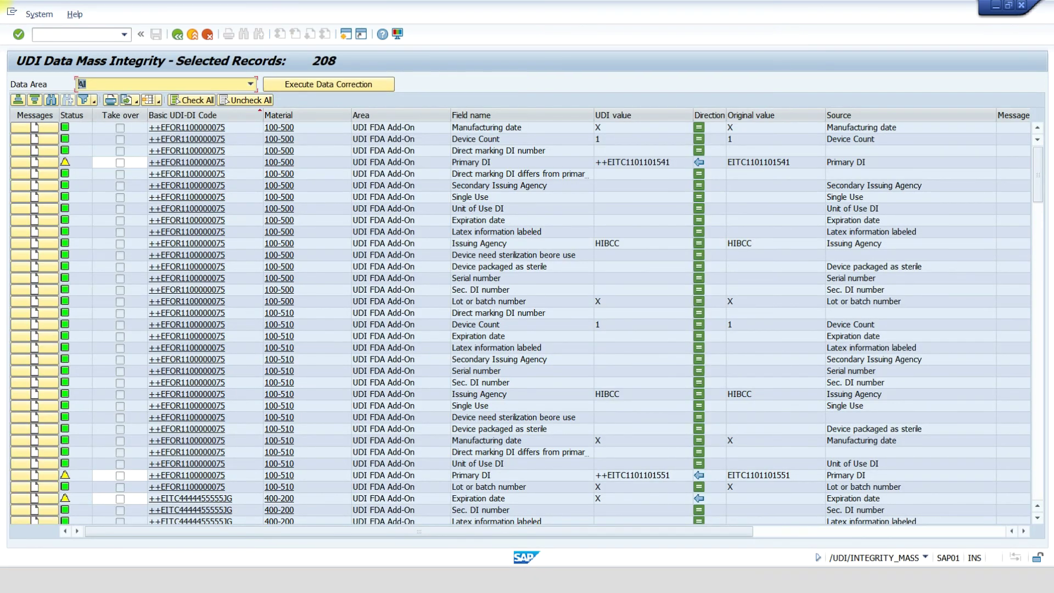
Review the integrity comparison of UDI and original values, marking all differing entries for takeover and checking the marked rows.
scroll(520, 324, "down", 12)
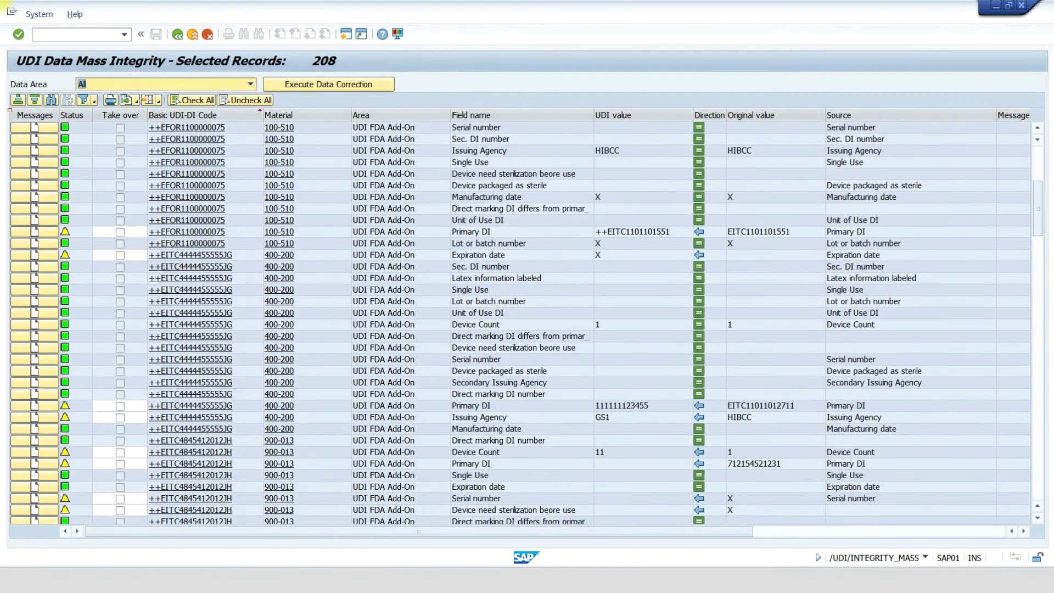
scroll(520, 324, "down", 8)
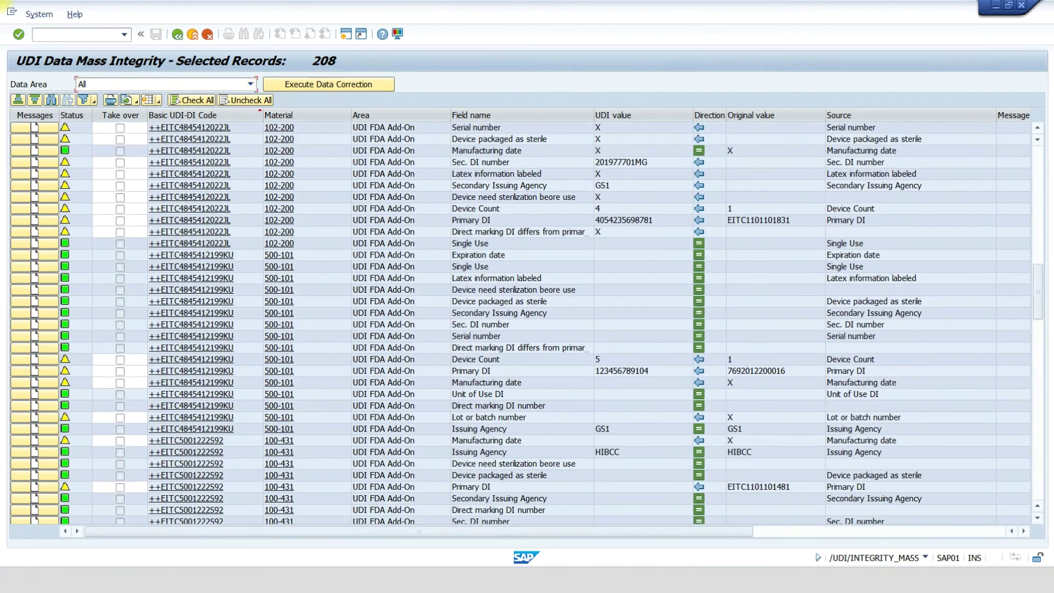
key("Return")
left_click(191, 99)
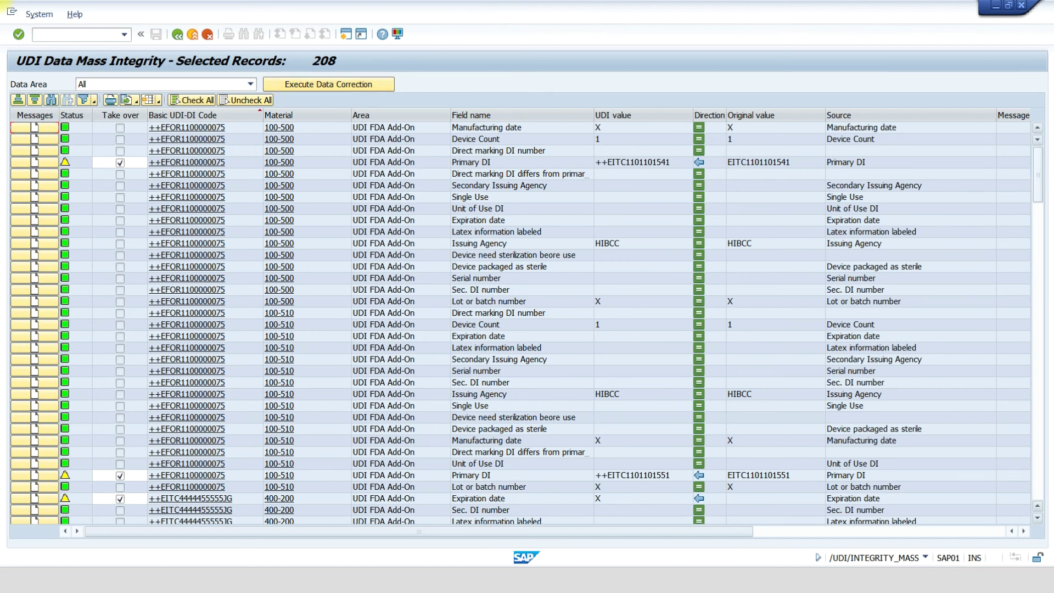
scroll(522, 324, "down", 5)
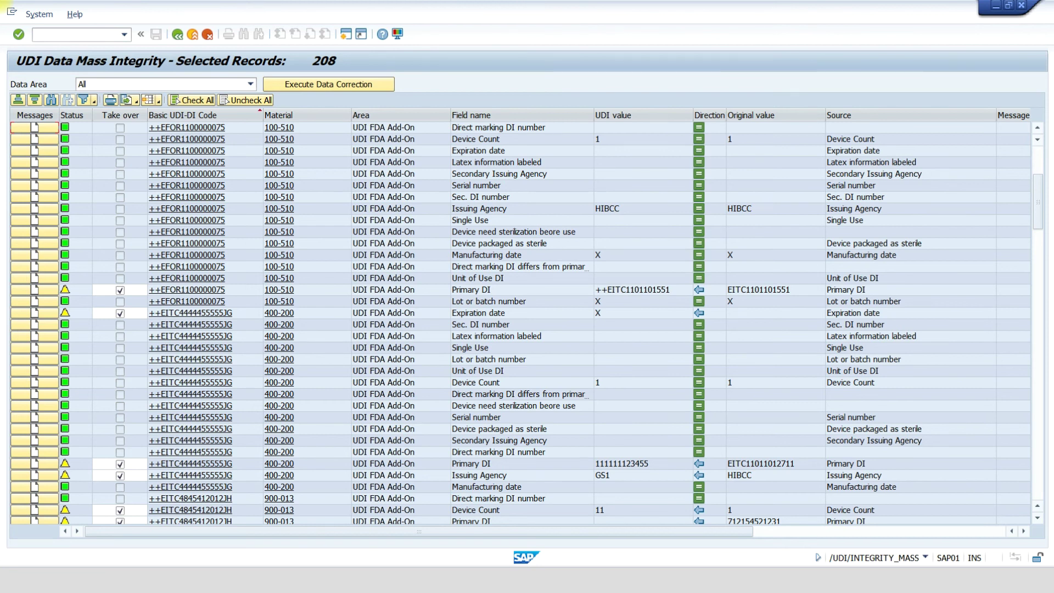
scroll(522, 324, "down", 10)
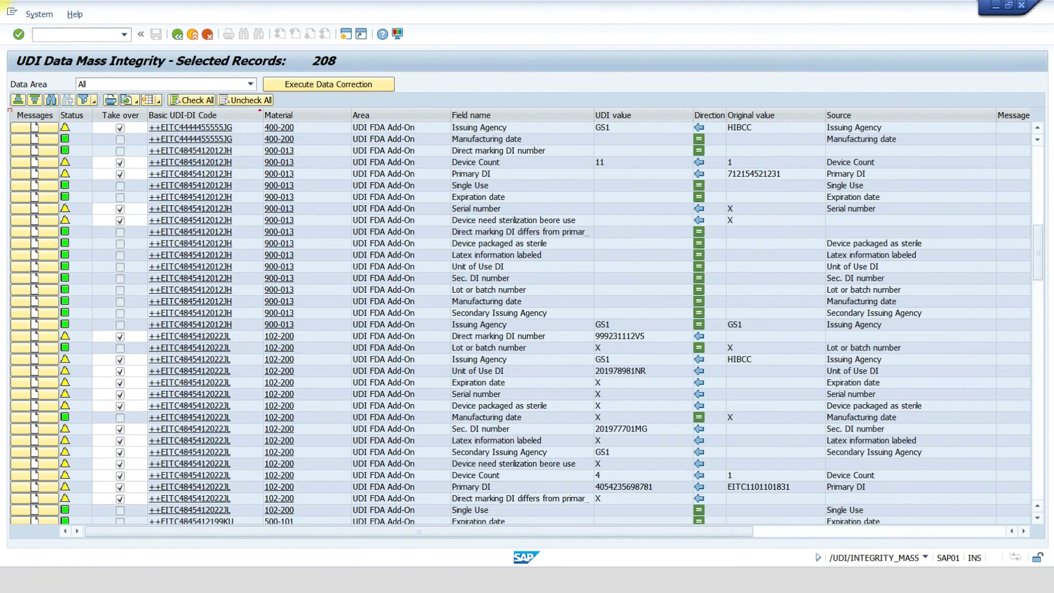
scroll(522, 324, "down", 1)
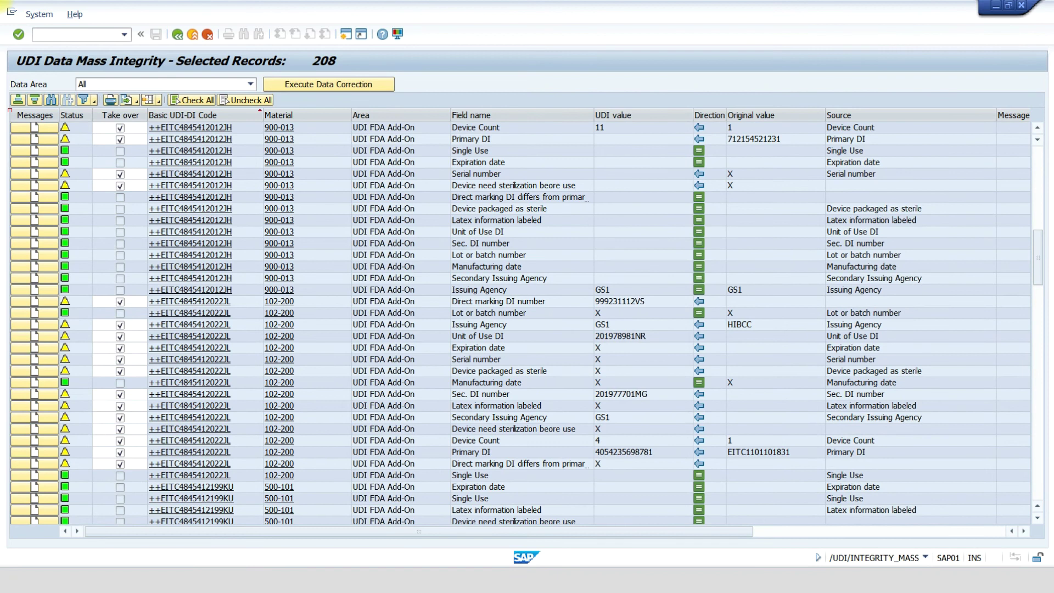
left_click(863, 313)
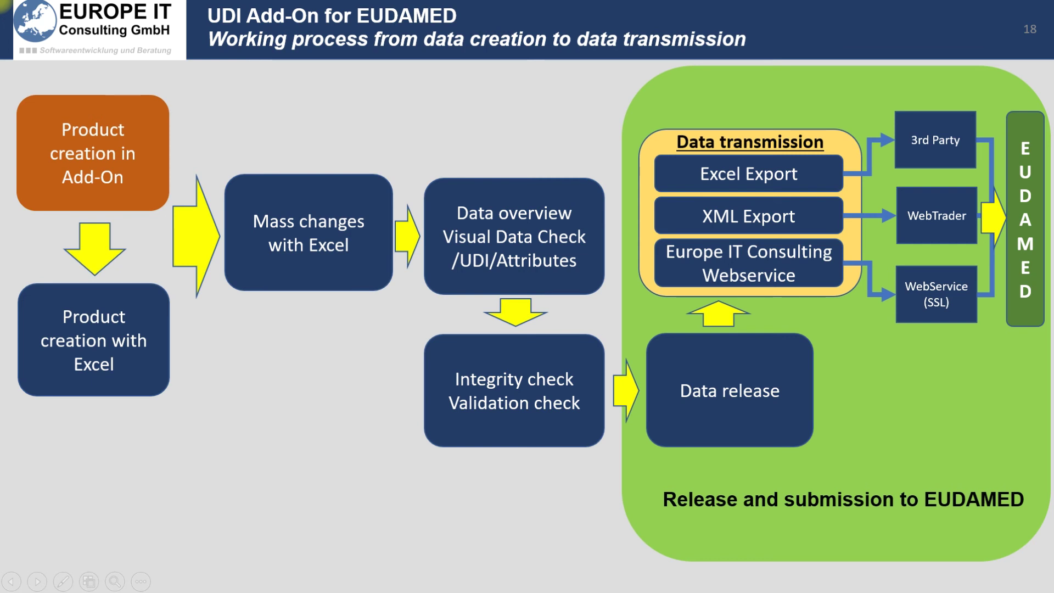
Switch from the slideshow back to SAP and leave the mass integrity results for the implementation guide.
key("alt+Tab")
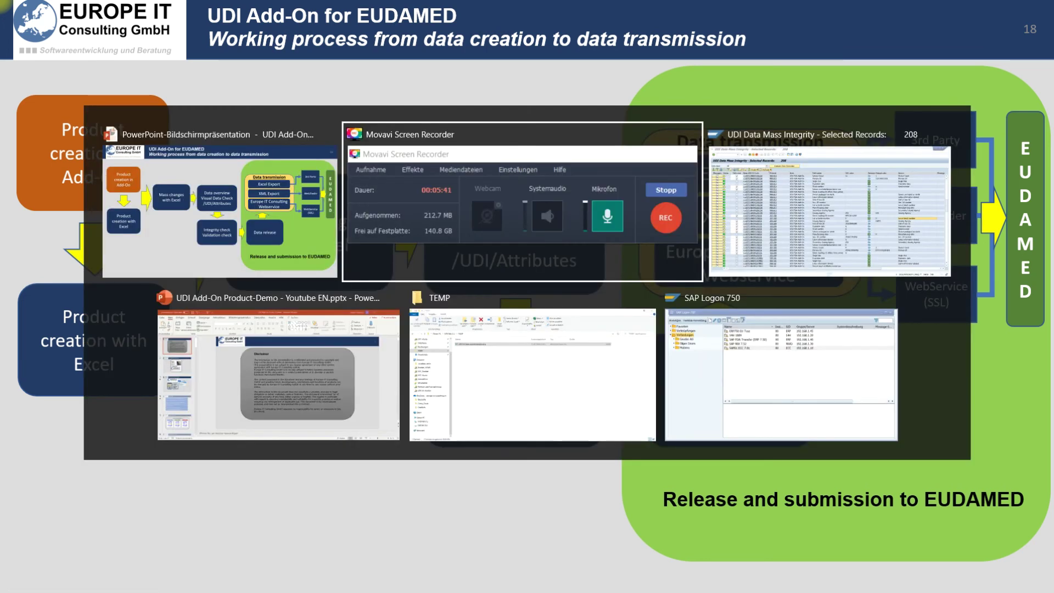
key("alt+y")
key("Escape")
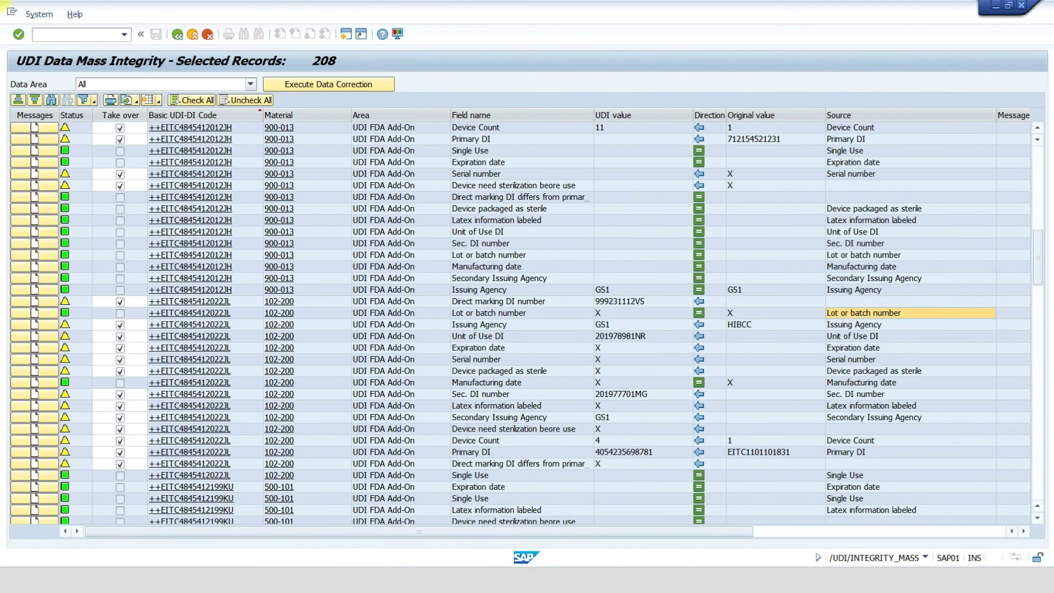
key("F3")
key("F3")
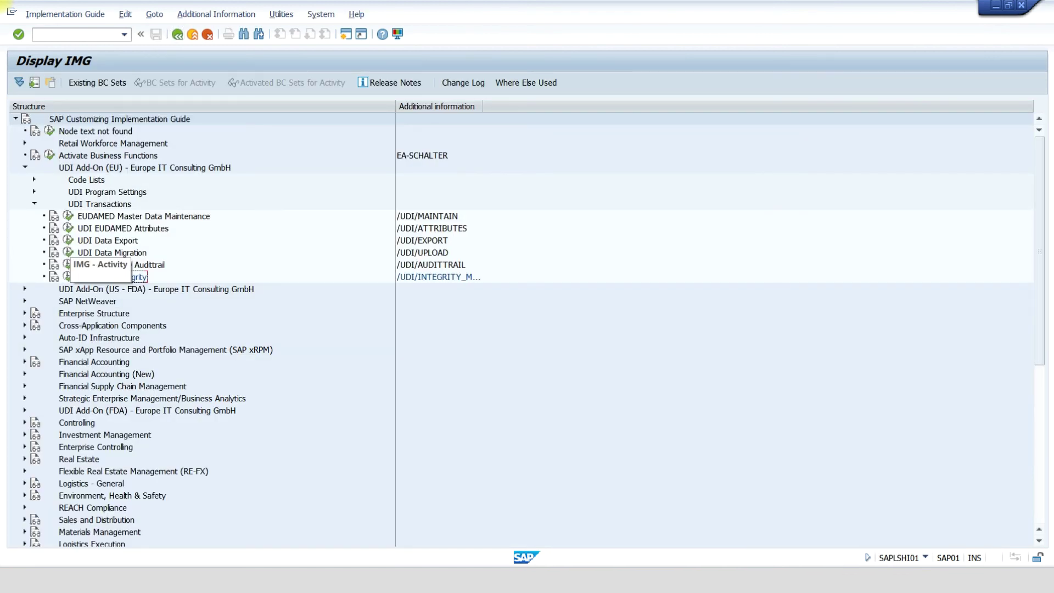
Export the UDI master data as XML files to C:\TEMP, with Released Master Data and Clear update flag after proc. switched off.
left_click(68, 240)
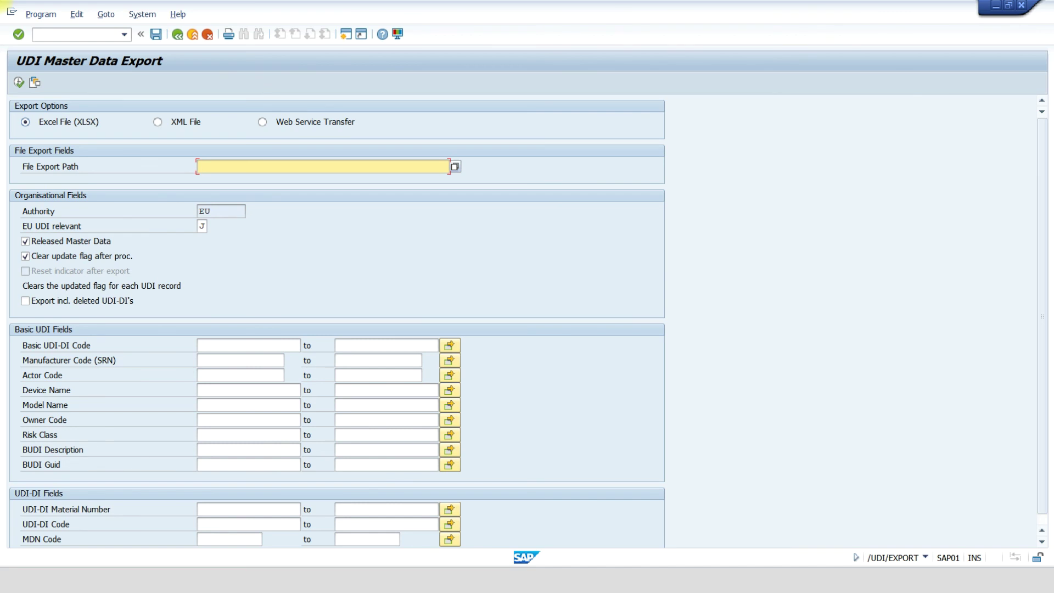
type("C:\\TEMP")
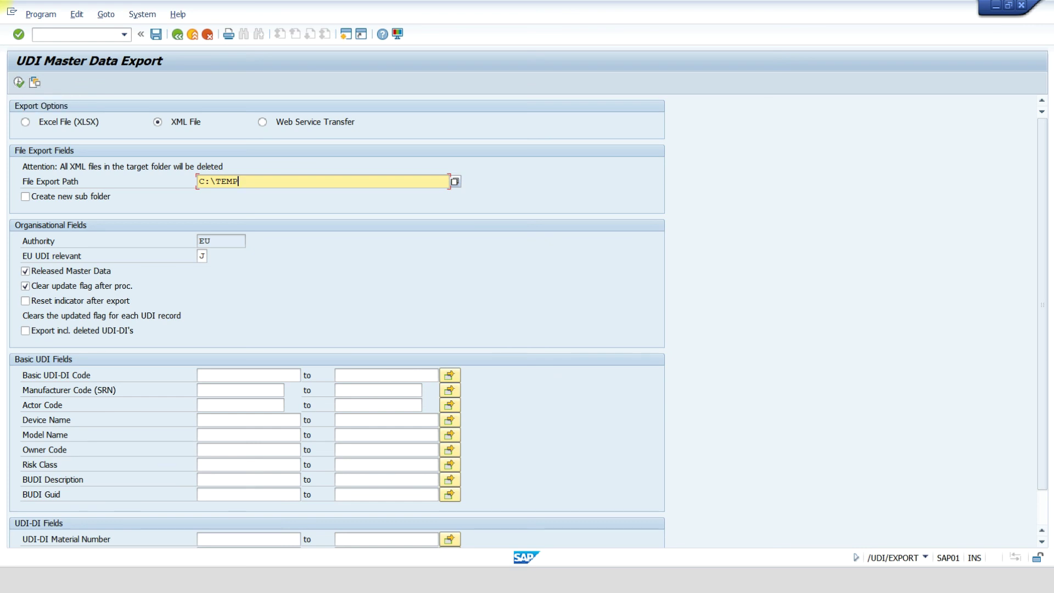
key("F8")
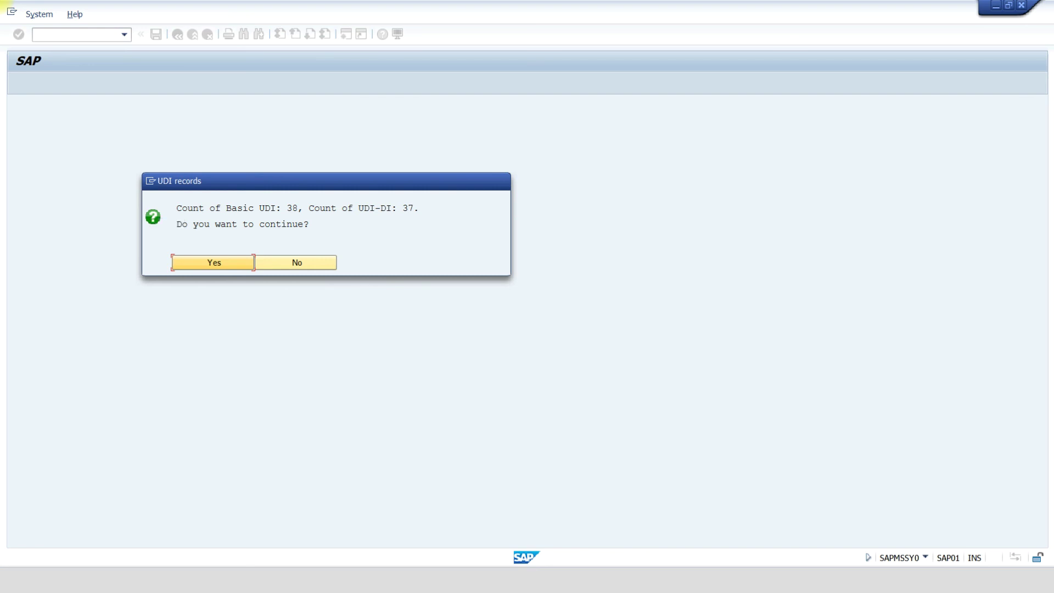
key("Return")
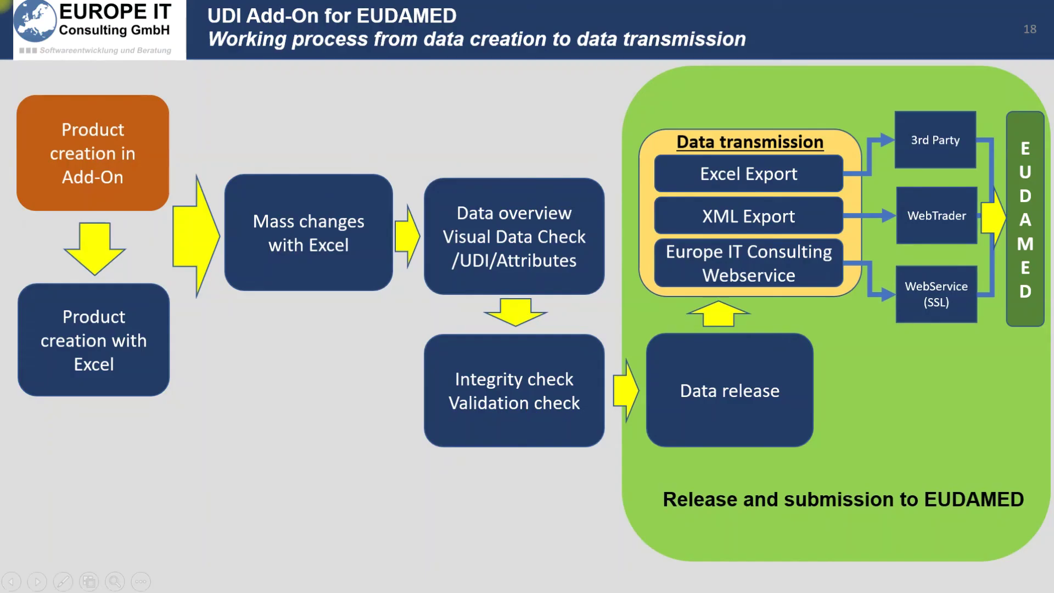
Switch to the TEMP folder in File Explorer and look through the exported XML files.
key("super")
left_click(170, 574)
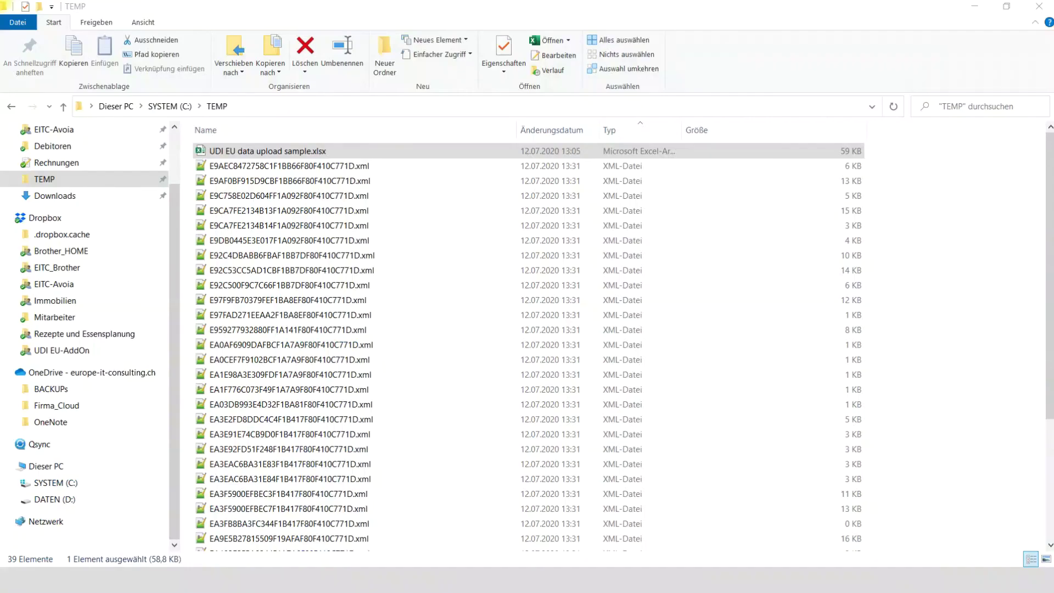
left_click(286, 166)
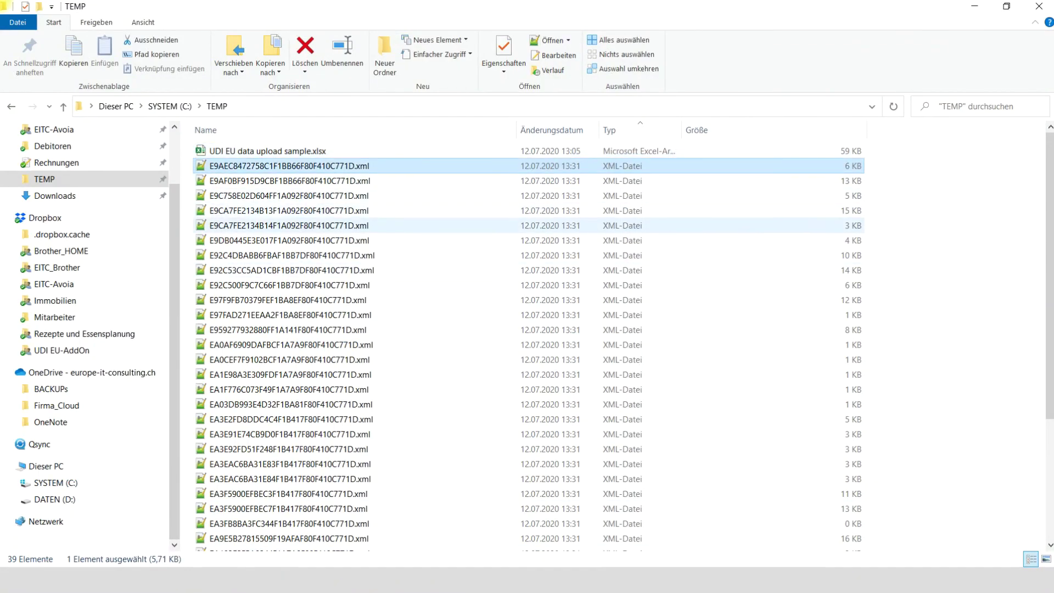
scroll(362, 245, "down", 4)
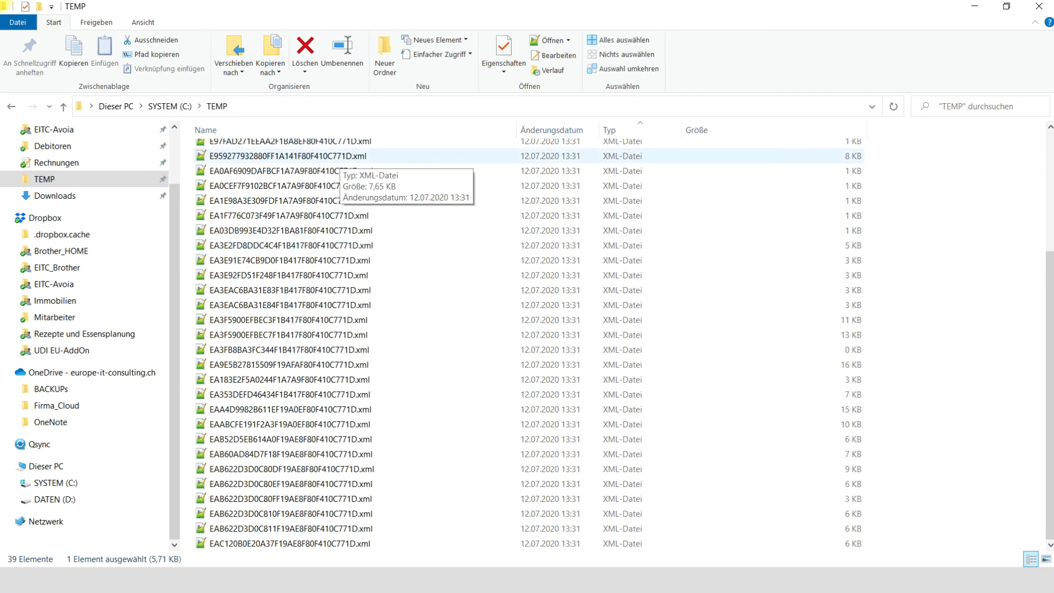
Return to the UDI Master Data Export screen in SAP and choose Web Service Transfer as the export option.
key("alt+Tab")
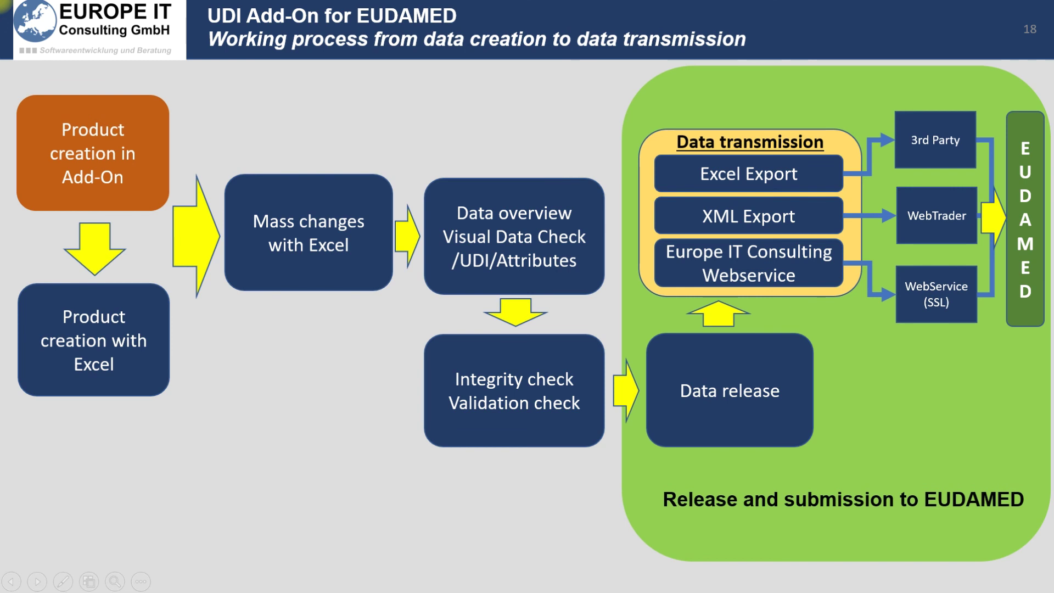
key("alt+Tab")
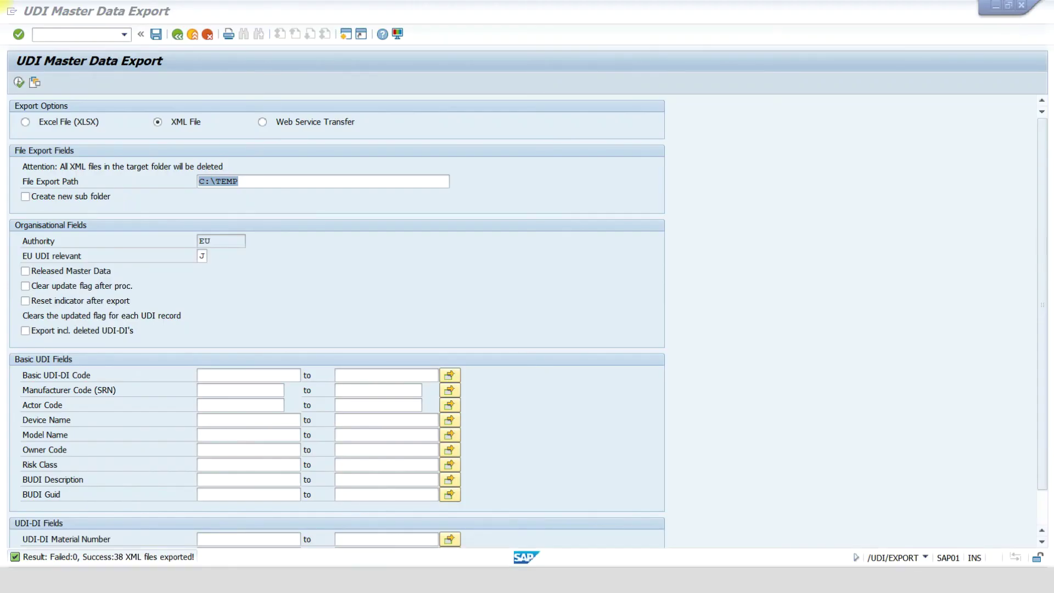
key("alt+p")
left_click(262, 122)
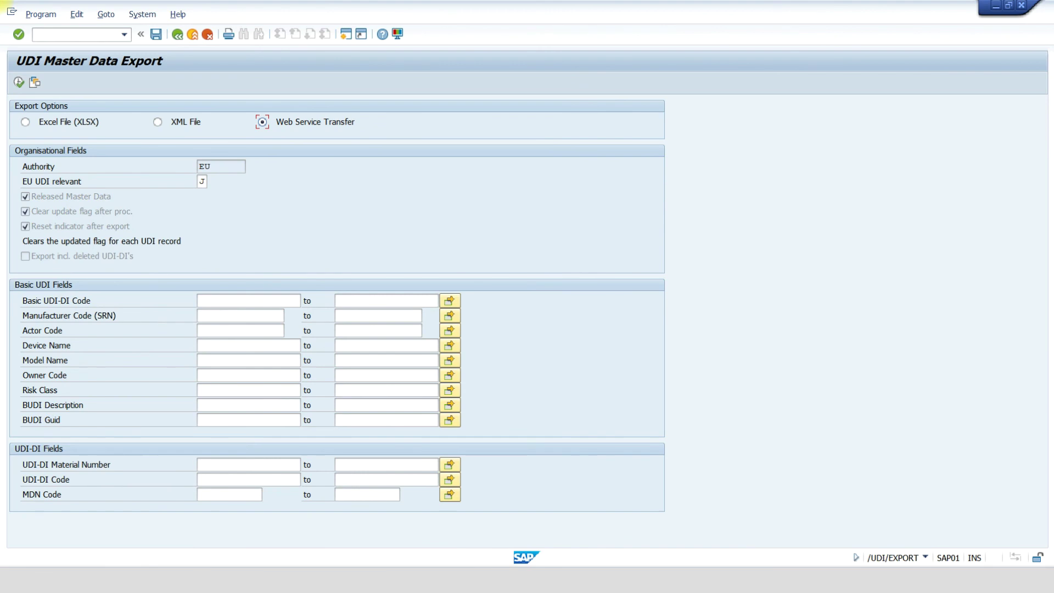